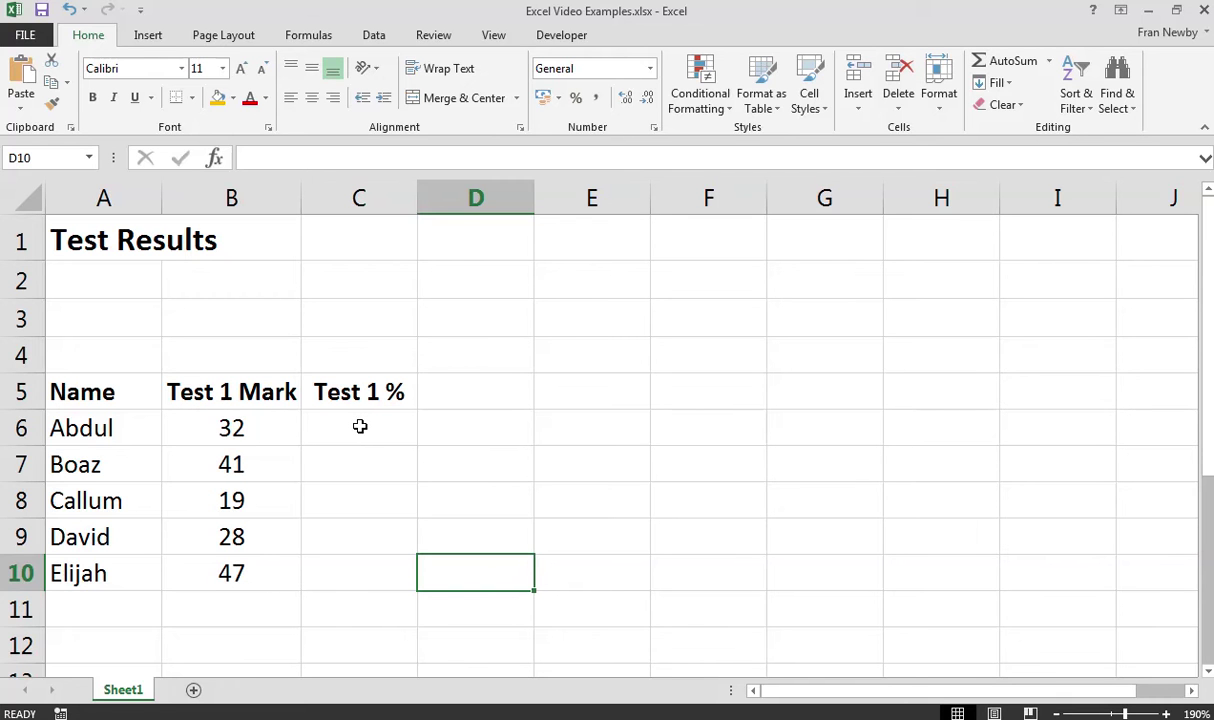
Enter =B6/50*100 in C6 so Abdul's Test 1 % shows 64
{"action": "left_click", "coordinate": [227, 391]}
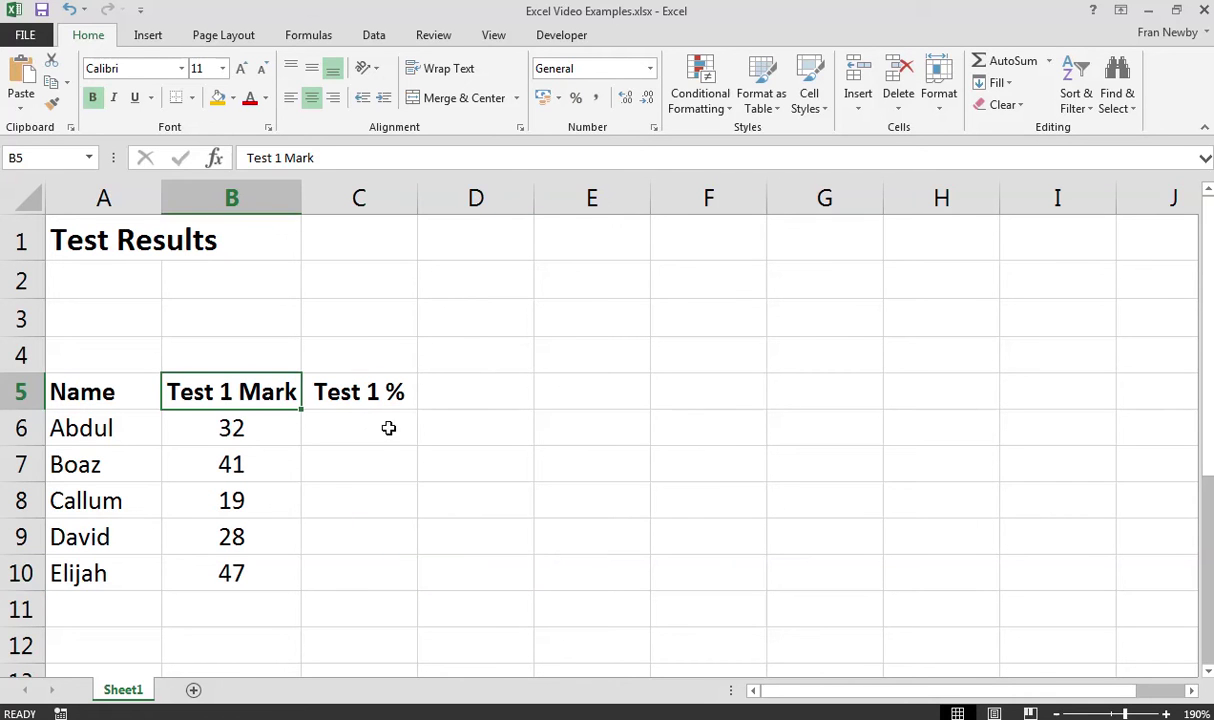
{"action": "left_click", "coordinate": [389, 395]}
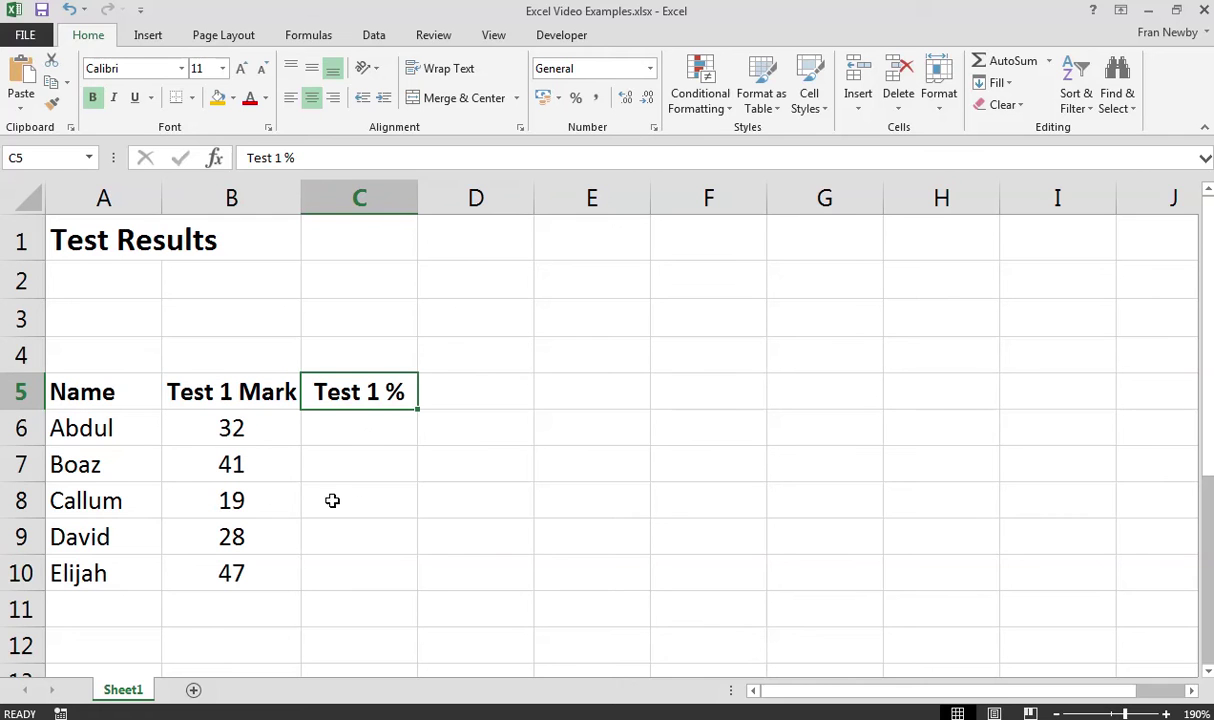
{"action": "left_click", "coordinate": [345, 435]}
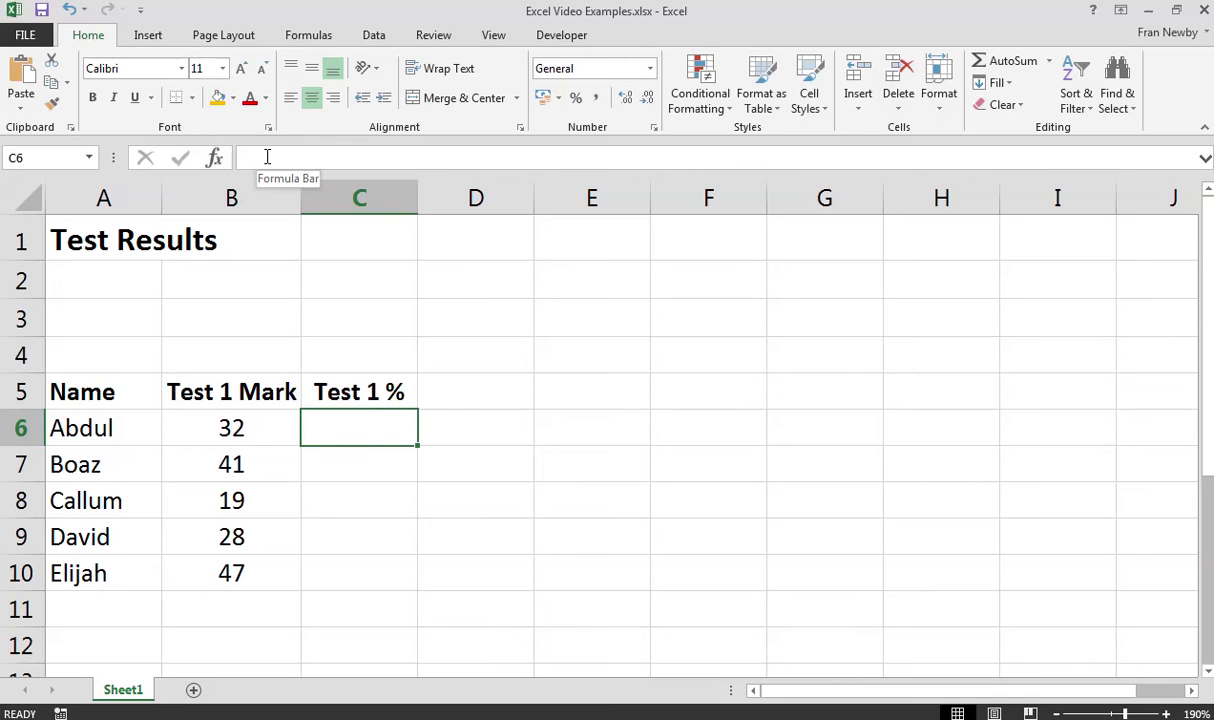
{"action": "left_click", "coordinate": [267, 157]}
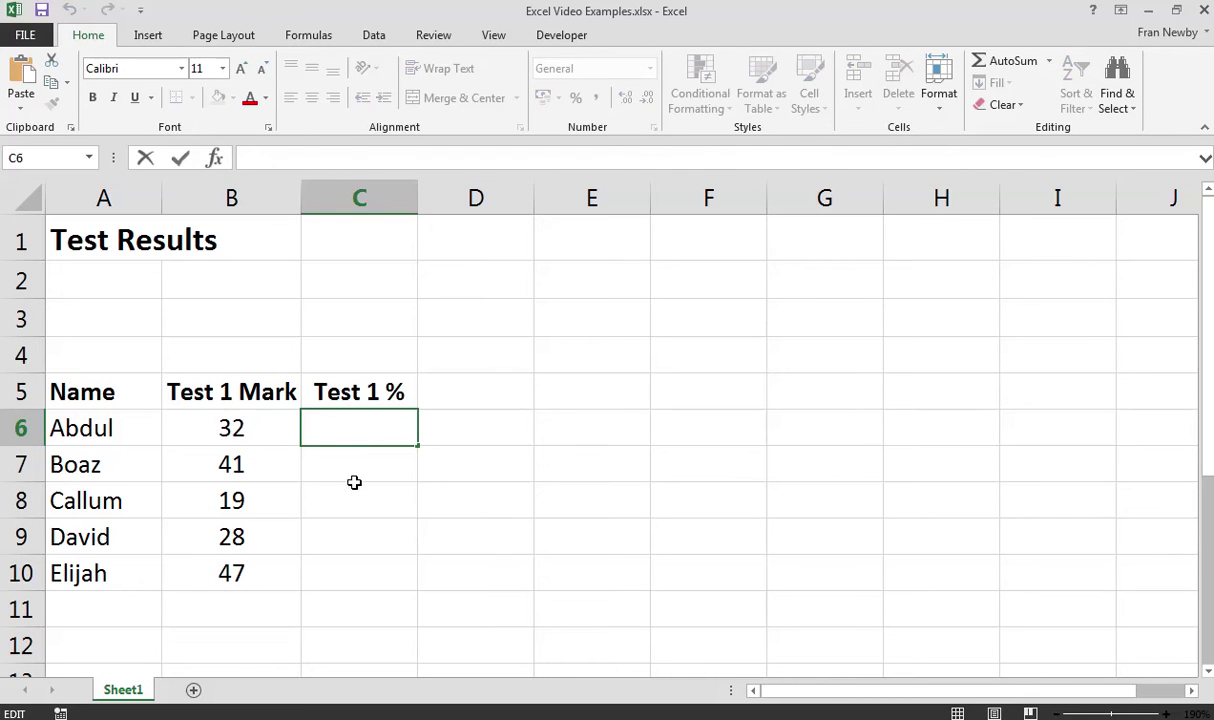
{"action": "key", "text": "Escape"}
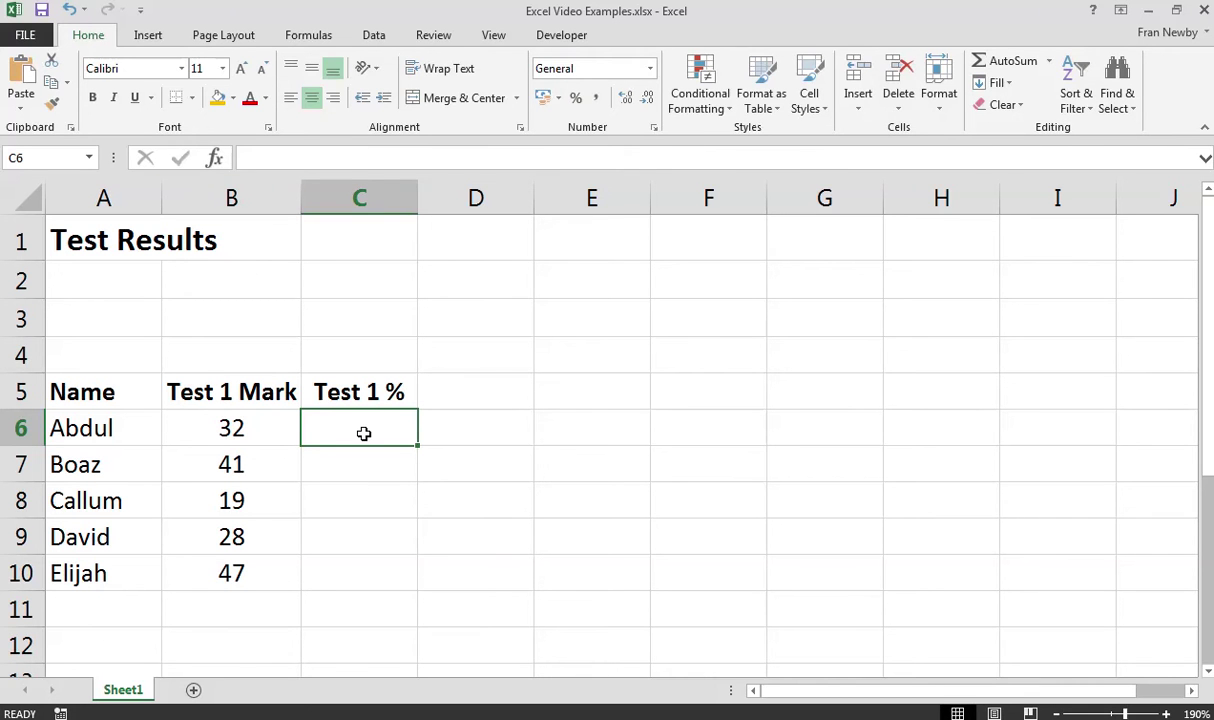
{"action": "type", "text": "="}
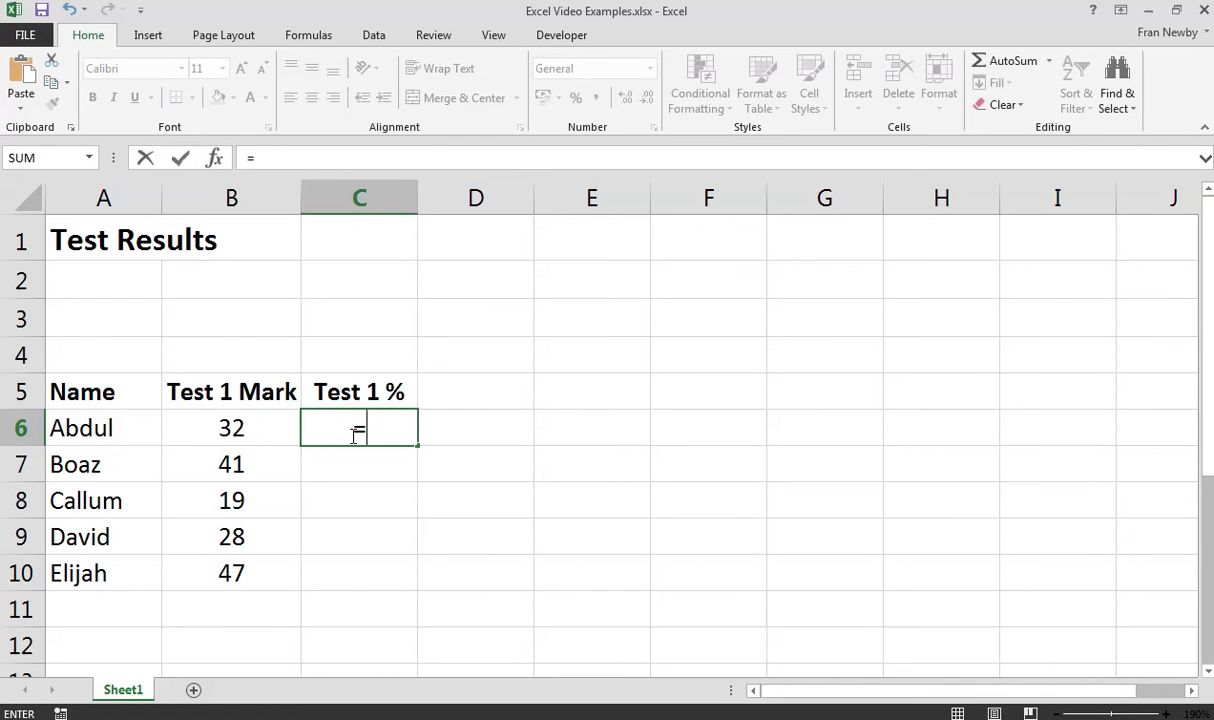
{"action": "left_click", "coordinate": [257, 427]}
{"action": "type", "text": "/50*1"}
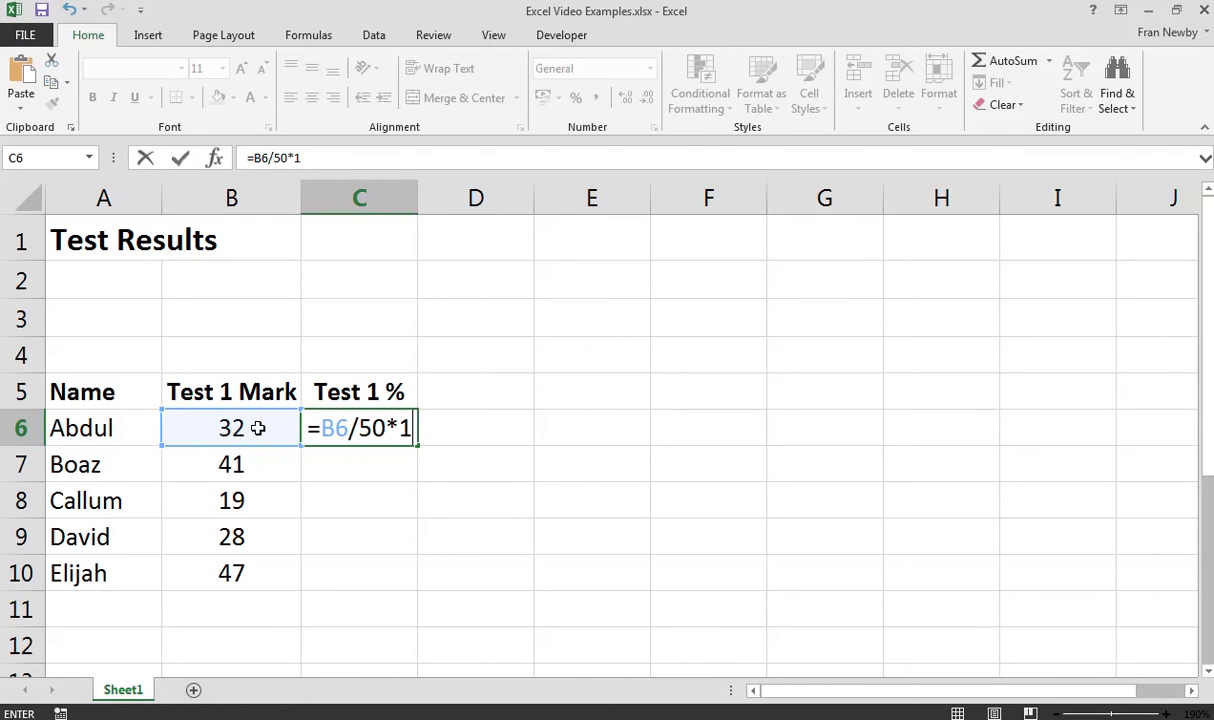
{"action": "type", "text": "00"}
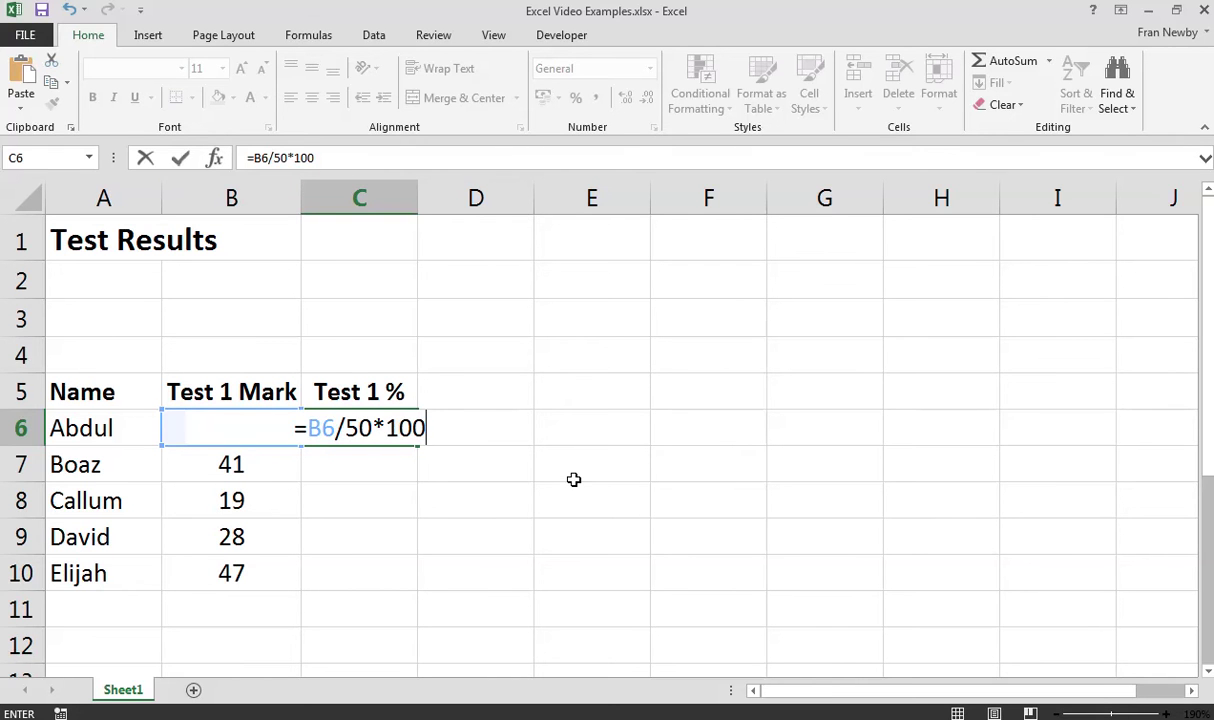
{"action": "key", "text": "Return"}
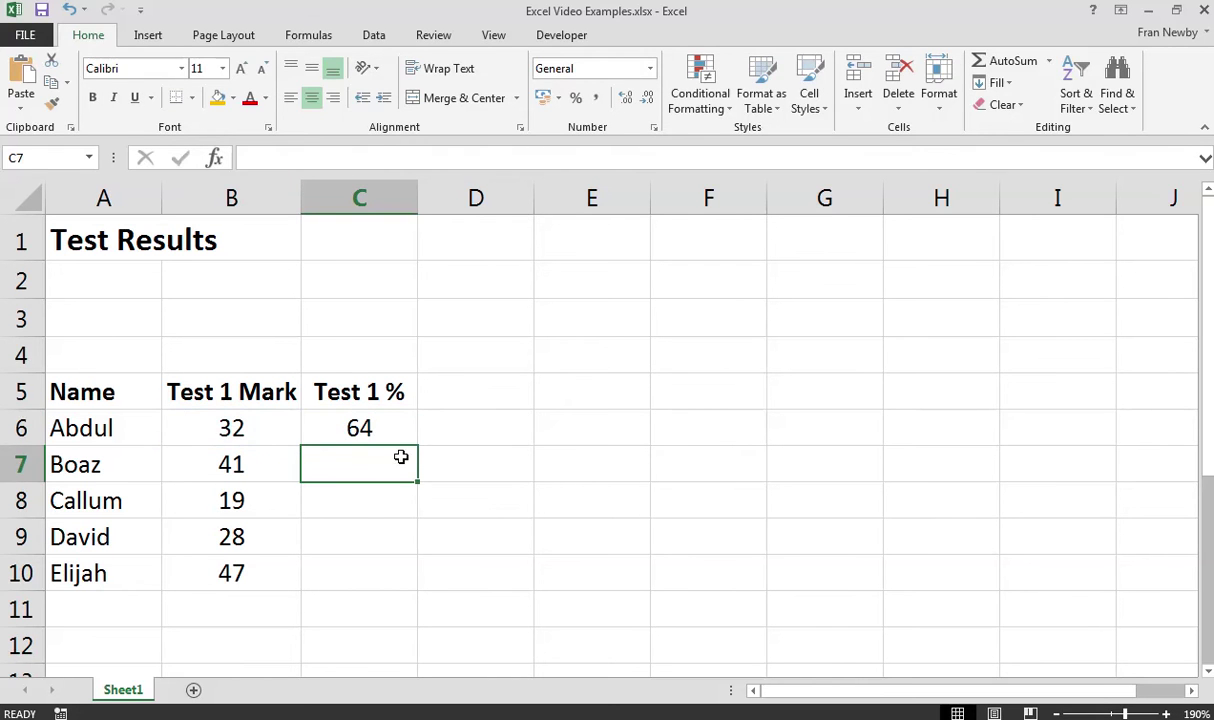
Format C6 as Number with 1 decimal place so it reads 64.0
{"action": "left_click", "coordinate": [369, 428]}
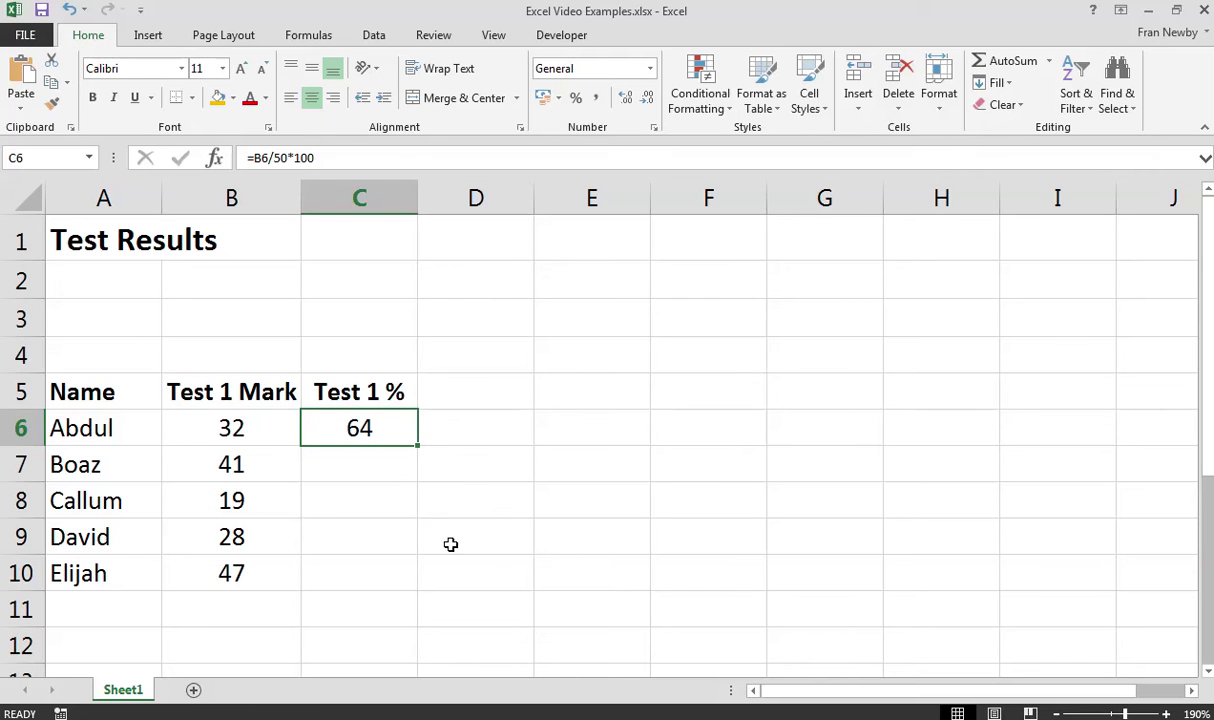
{"action": "right_click", "coordinate": [399, 432]}
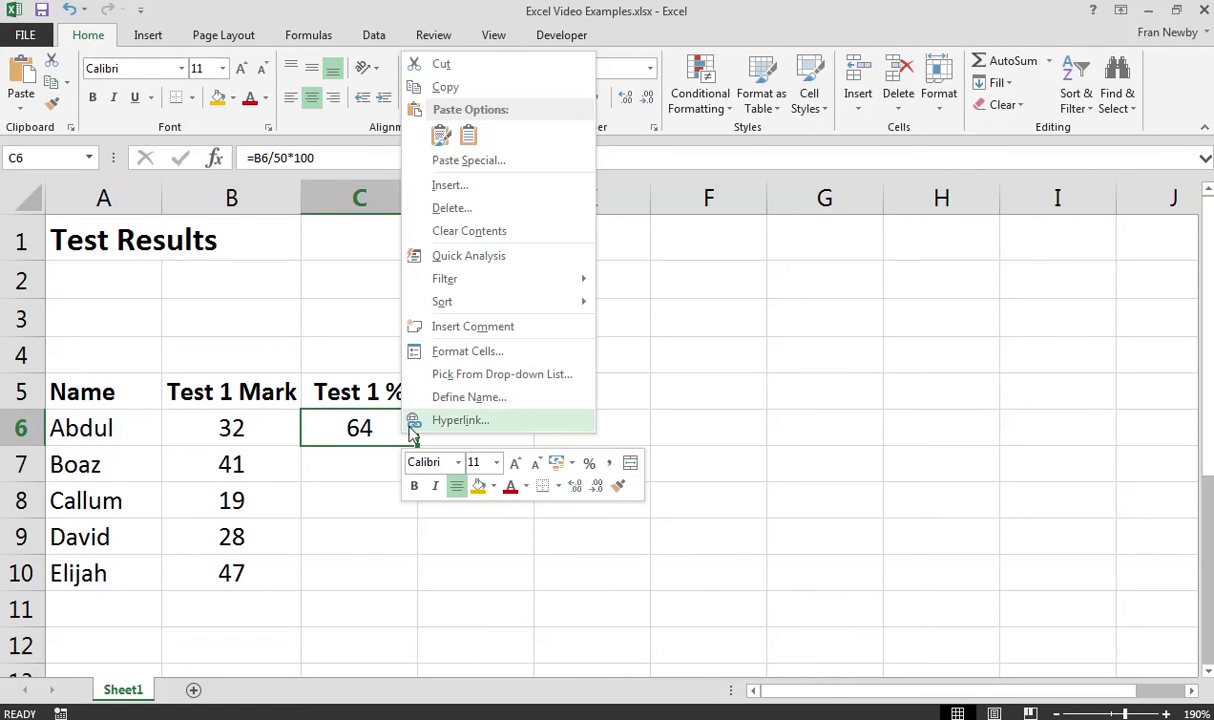
{"action": "left_click", "coordinate": [463, 355]}
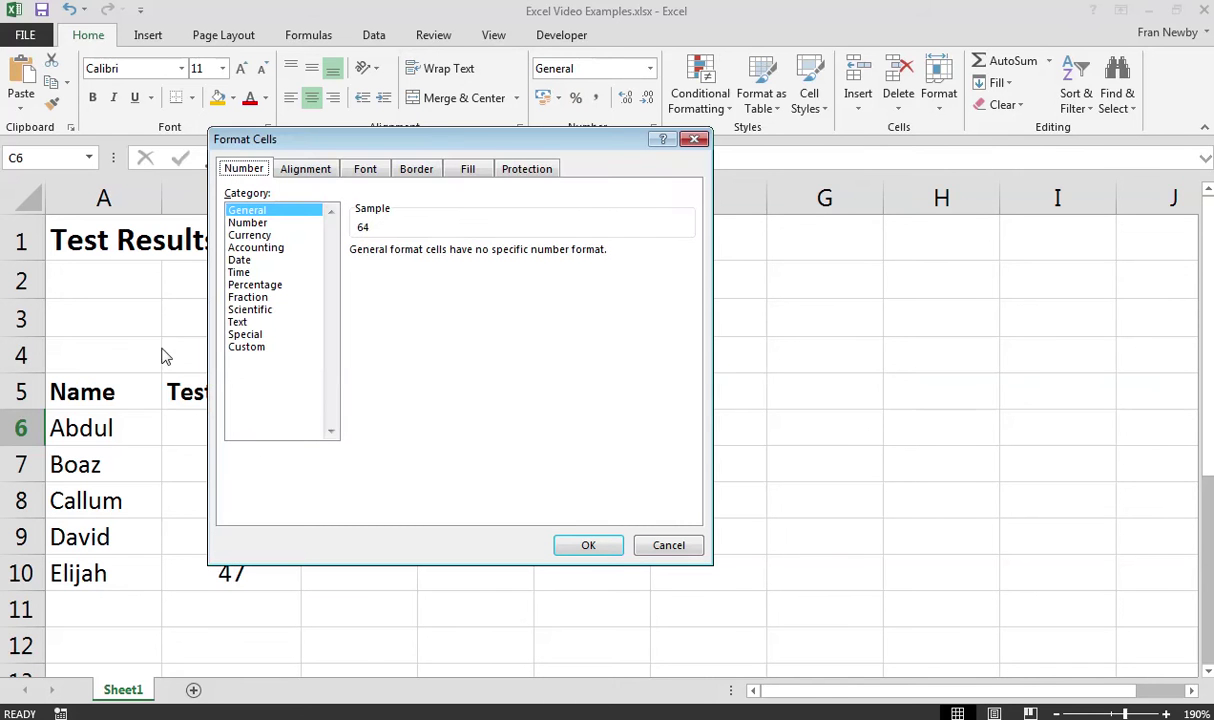
{"action": "left_click", "coordinate": [278, 224]}
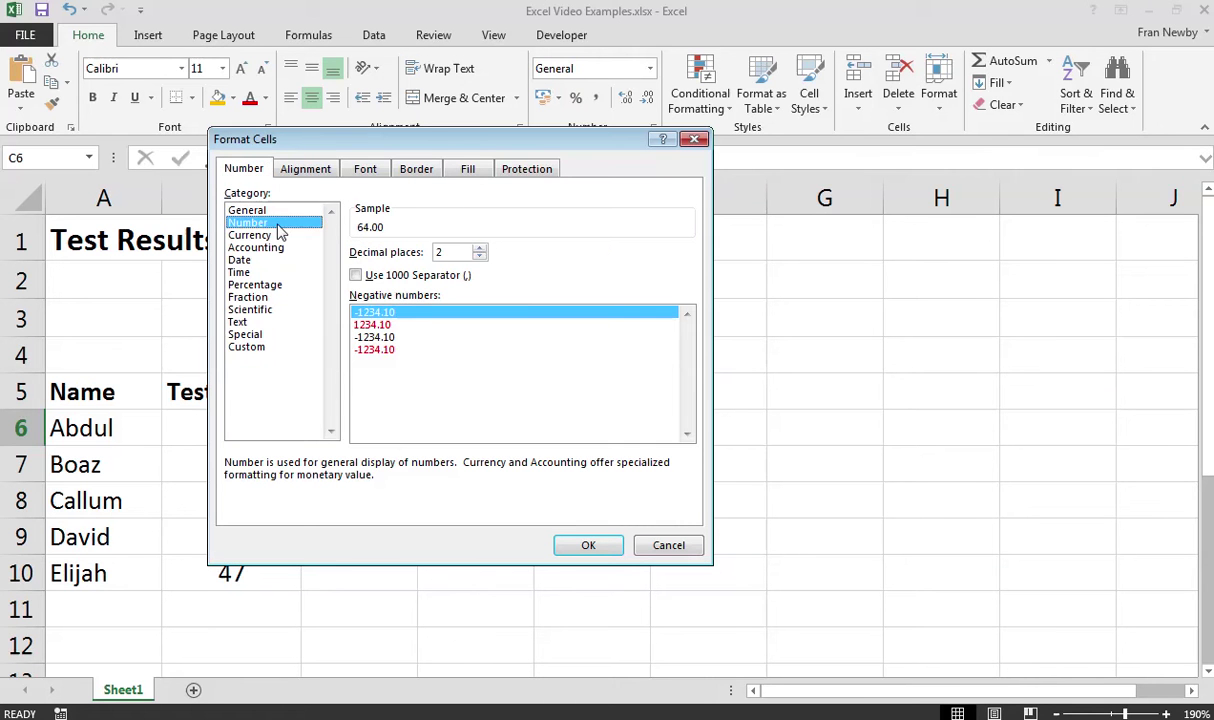
{"action": "left_click", "coordinate": [481, 258]}
{"action": "left_click", "coordinate": [600, 547]}
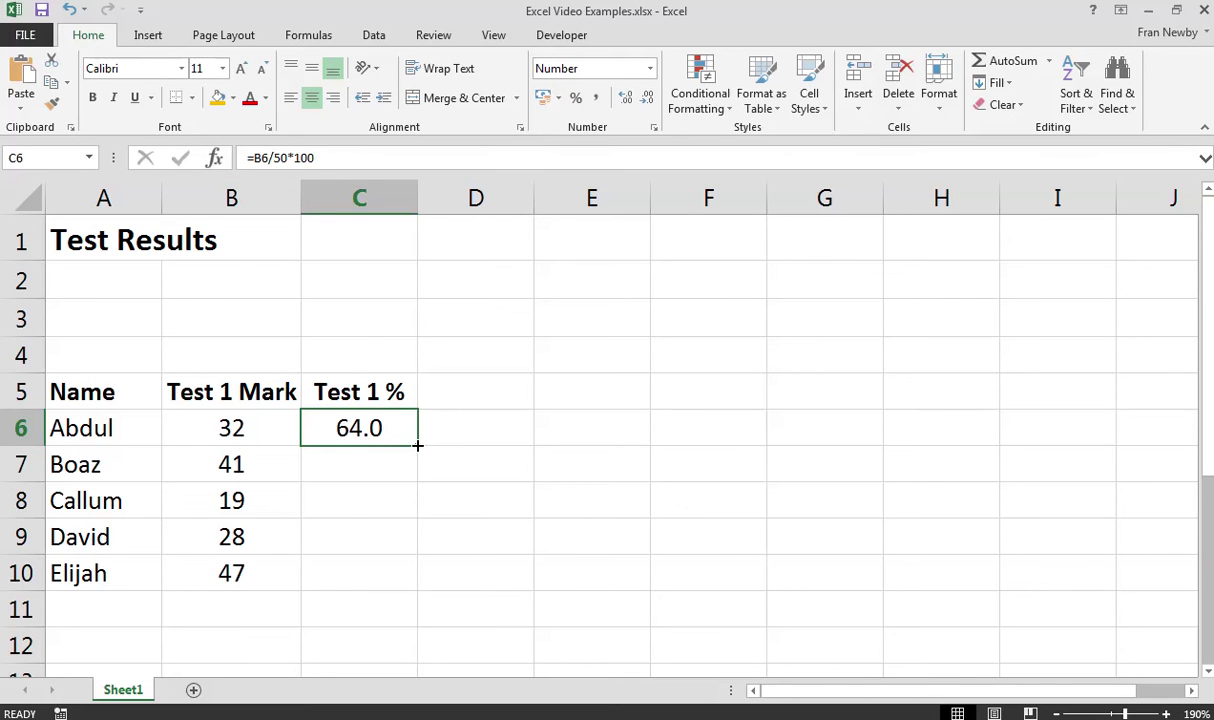
Fill C6's formula down to C10 (82.0, 38.0, 56.0, 94.0) and compare C6 and C7 formulas
{"action": "left_click_drag", "start_coordinate": [417, 445], "coordinate": [406, 577]}
{"action": "left_click", "coordinate": [447, 577]}
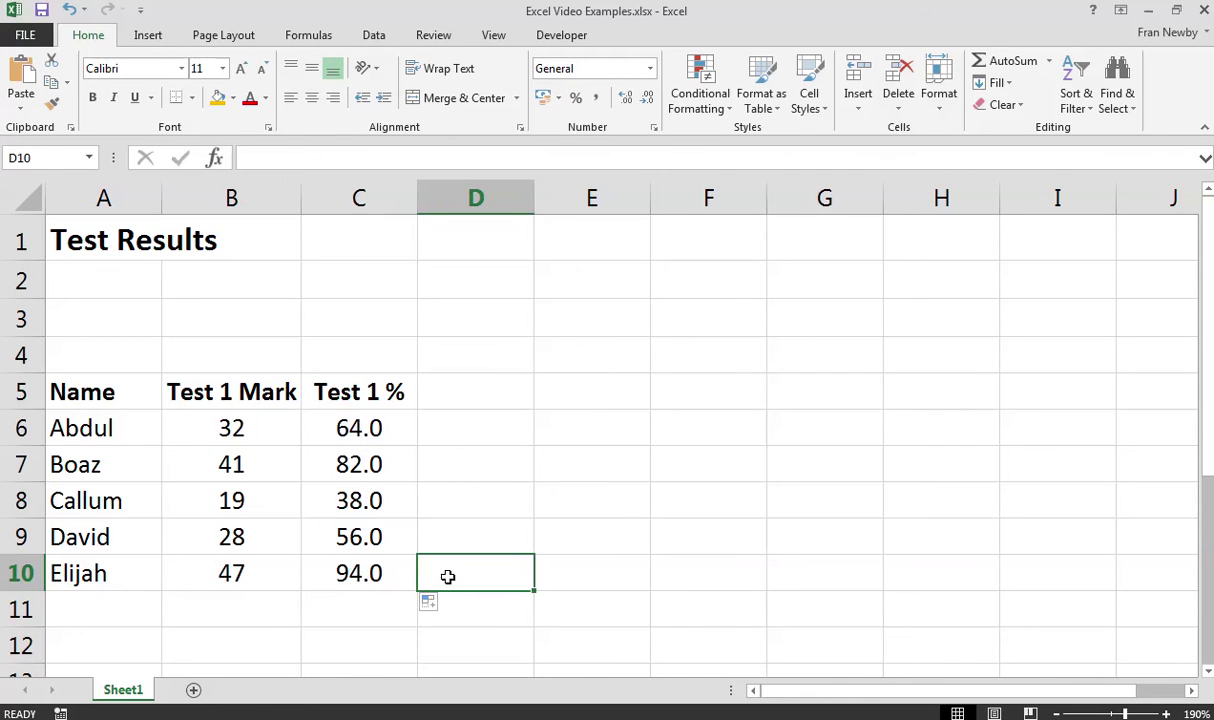
{"action": "left_click", "coordinate": [385, 465]}
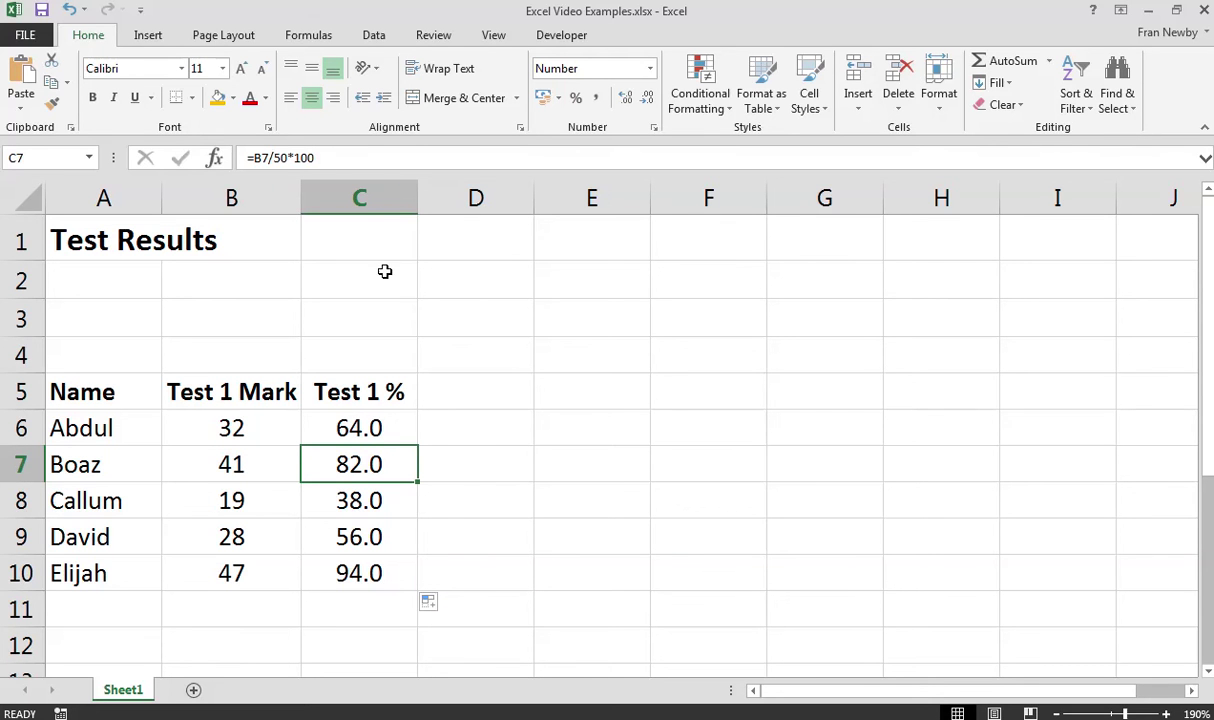
{"action": "left_click", "coordinate": [357, 157]}
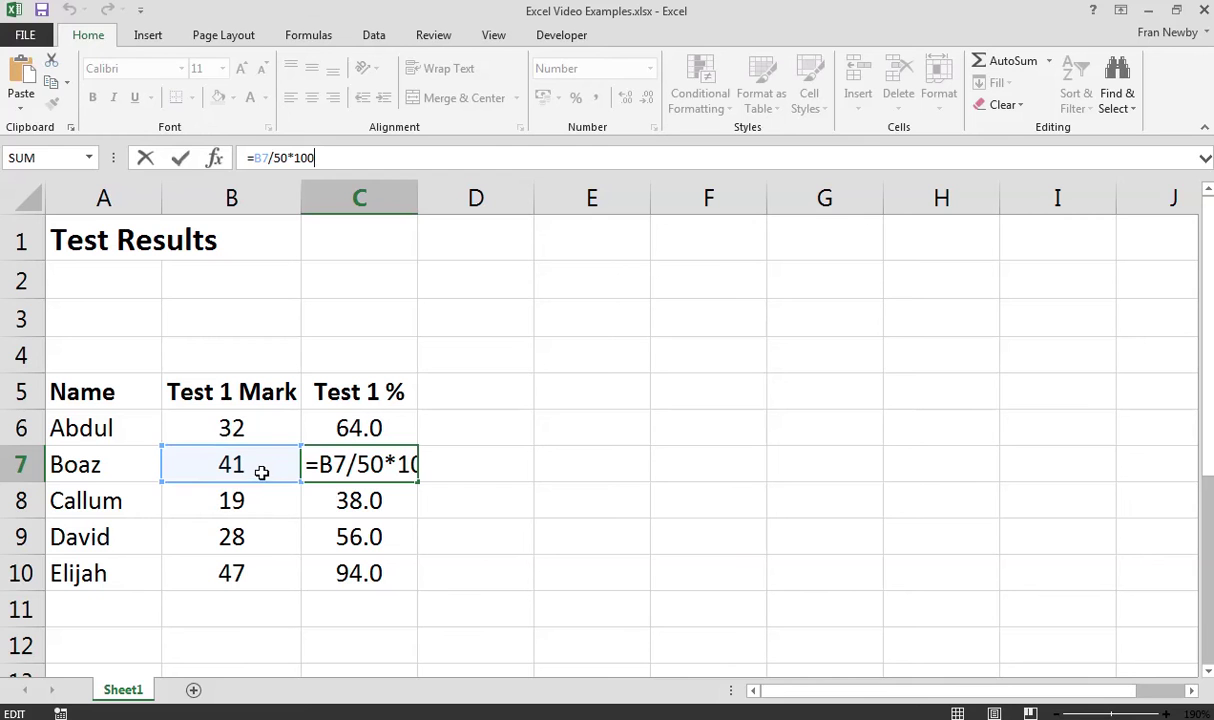
{"action": "left_click", "coordinate": [308, 452]}
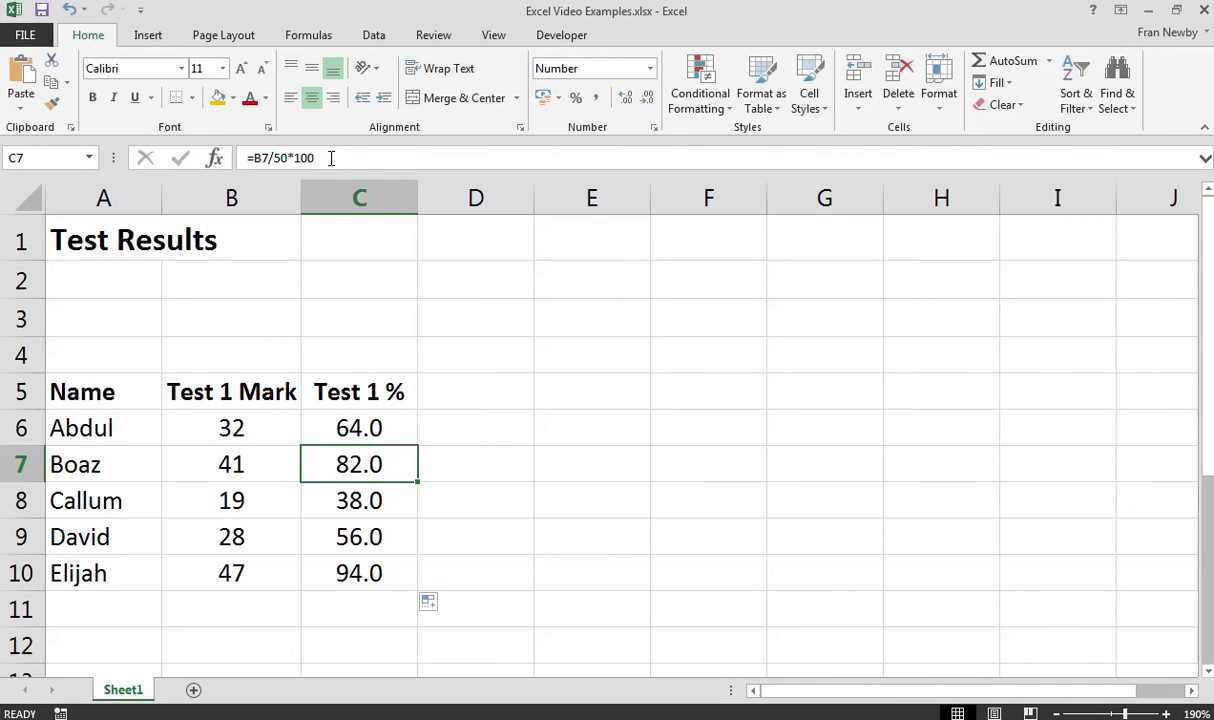
{"action": "left_click", "coordinate": [358, 425]}
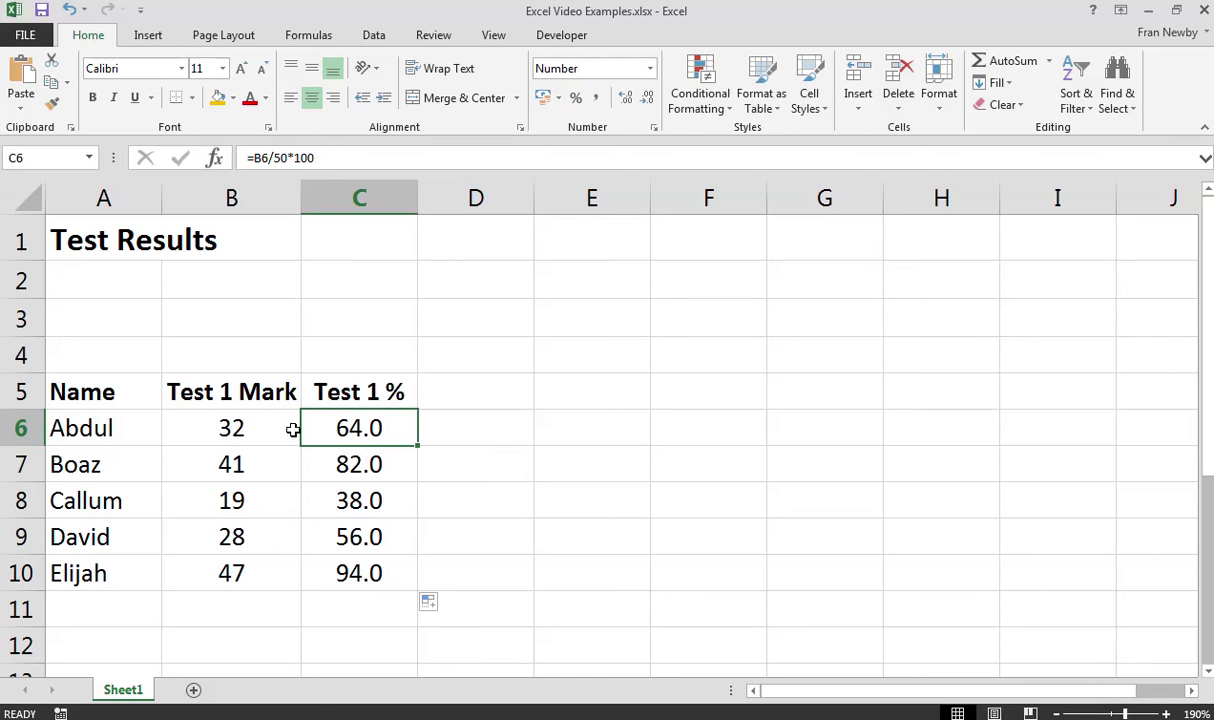
{"action": "left_click", "coordinate": [382, 462]}
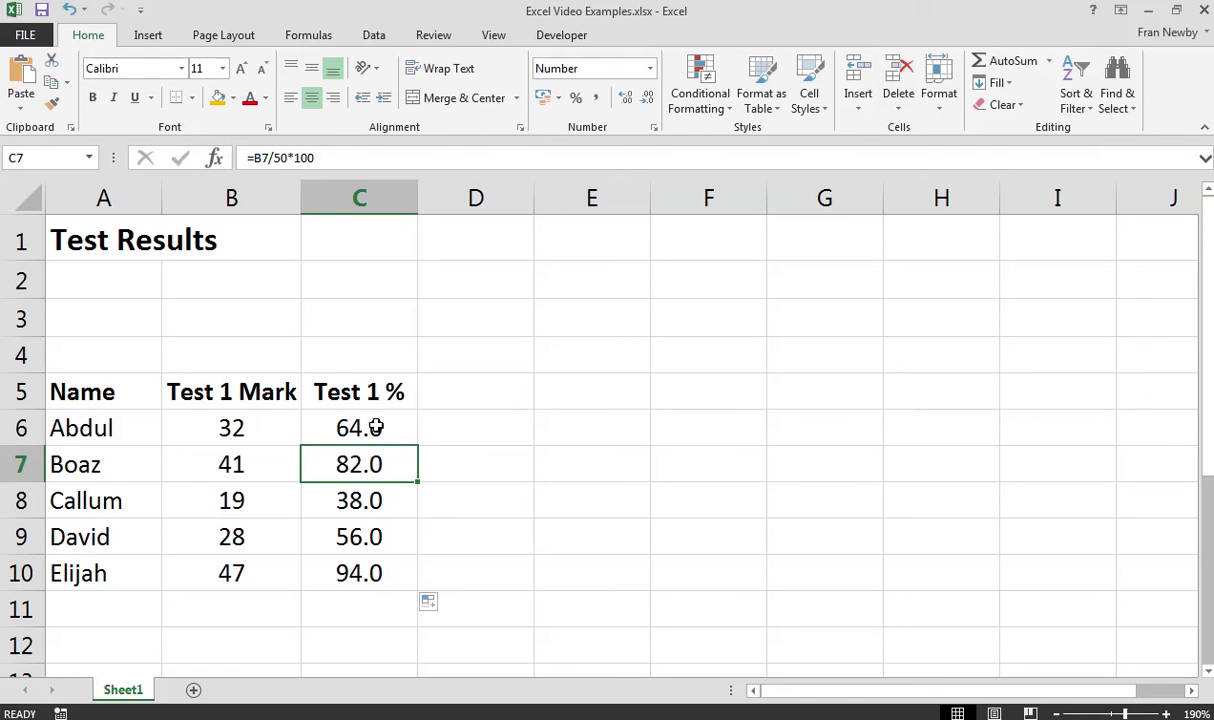
{"action": "left_click", "coordinate": [369, 429]}
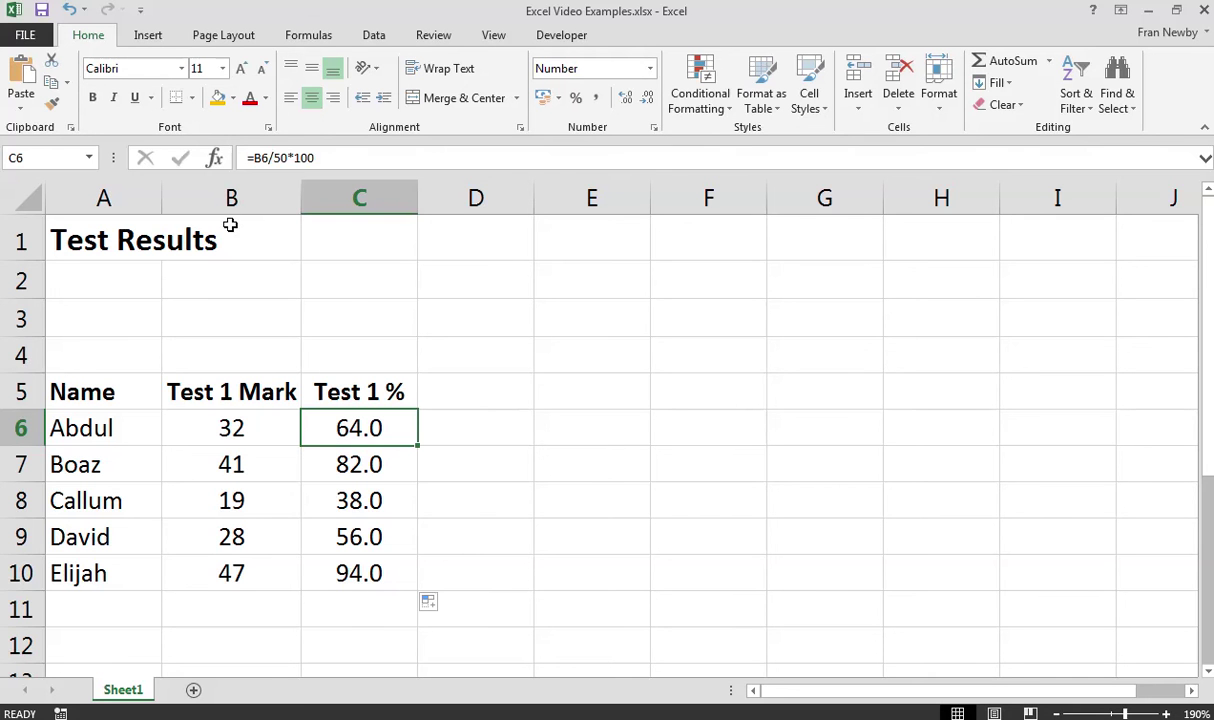
Copy the Test 1 Mark and Test 1 % columns and insert them as new columns D:E
{"action": "left_click_drag", "start_coordinate": [255, 205], "coordinate": [340, 205]}
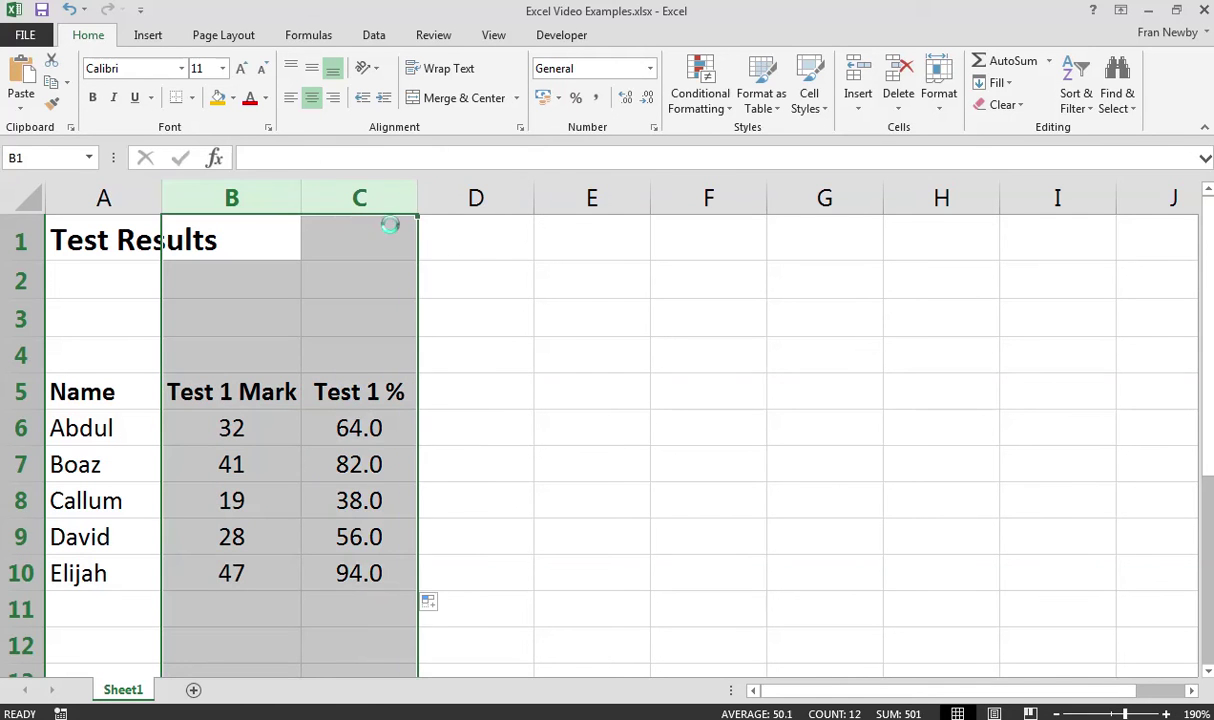
{"action": "key", "text": "ctrl+c"}
{"action": "right_click", "coordinate": [476, 199]}
{"action": "left_click", "coordinate": [548, 339]}
Rename the copied headings to 'Test 2 Mark' and 'Test 2 %'
{"action": "double_click", "coordinate": [491, 395]}
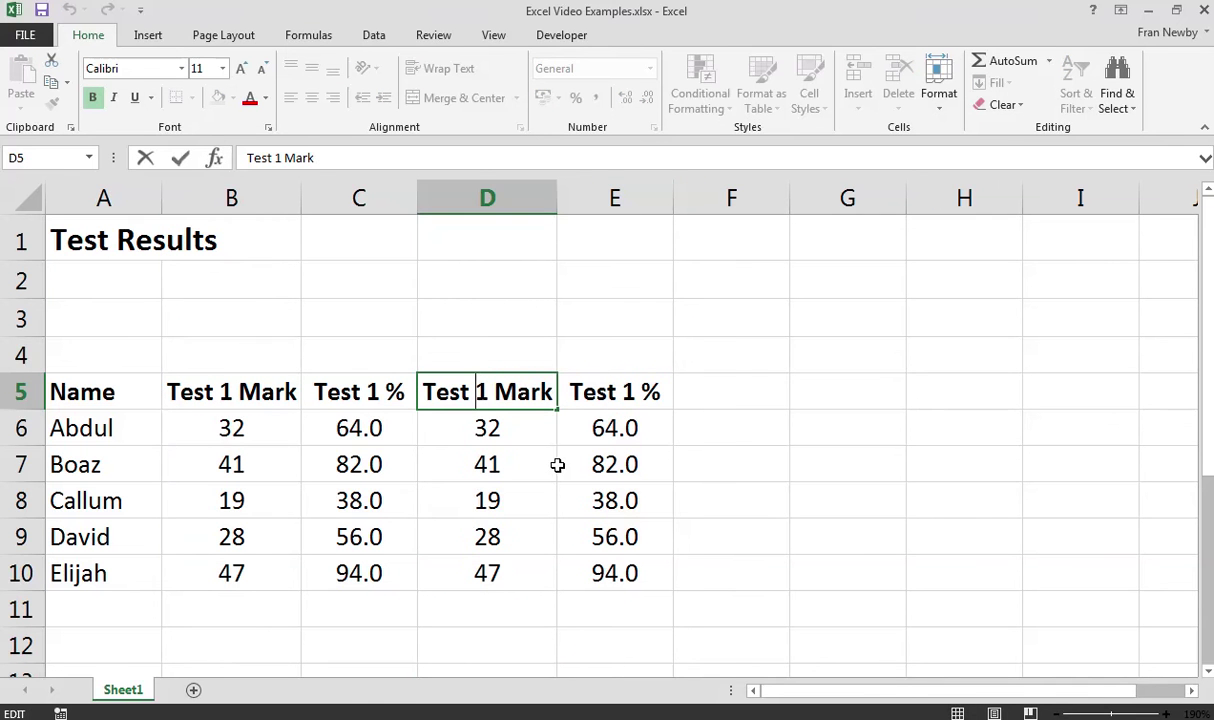
{"action": "key", "text": "BackSpace"}
{"action": "type", "text": "2"}
{"action": "key", "text": "Tab"}
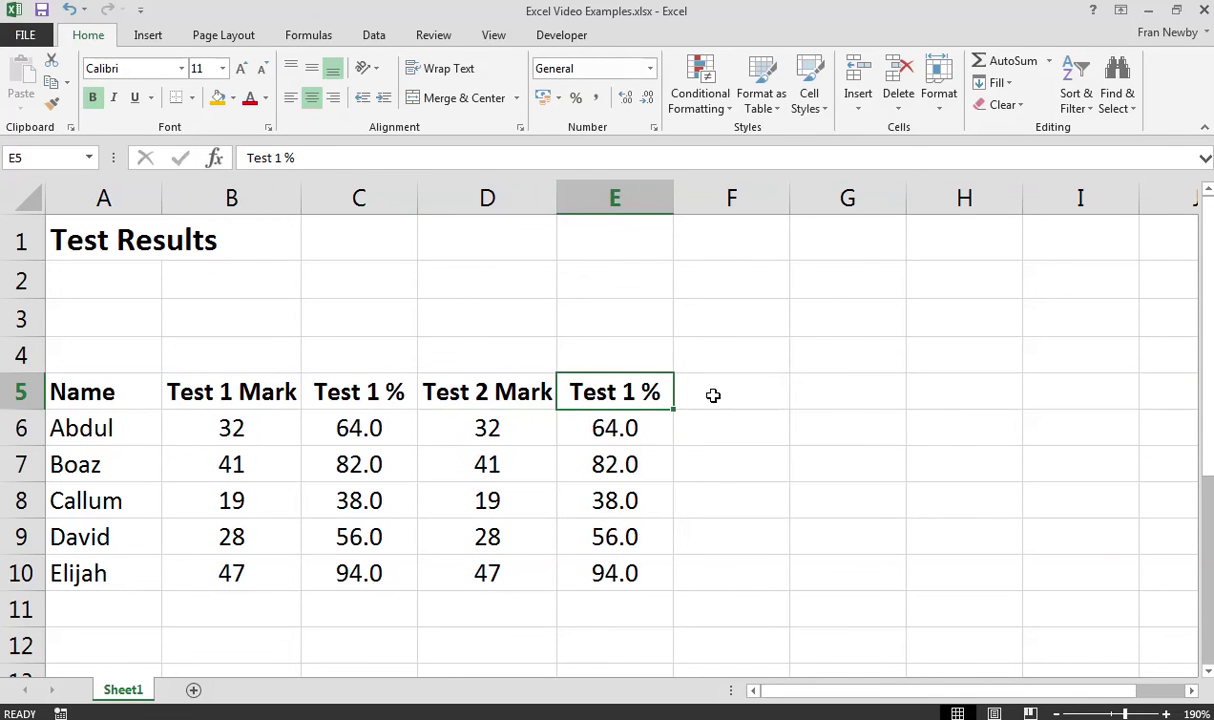
{"action": "double_click", "coordinate": [637, 393]}
{"action": "key", "text": "BackSpace"}
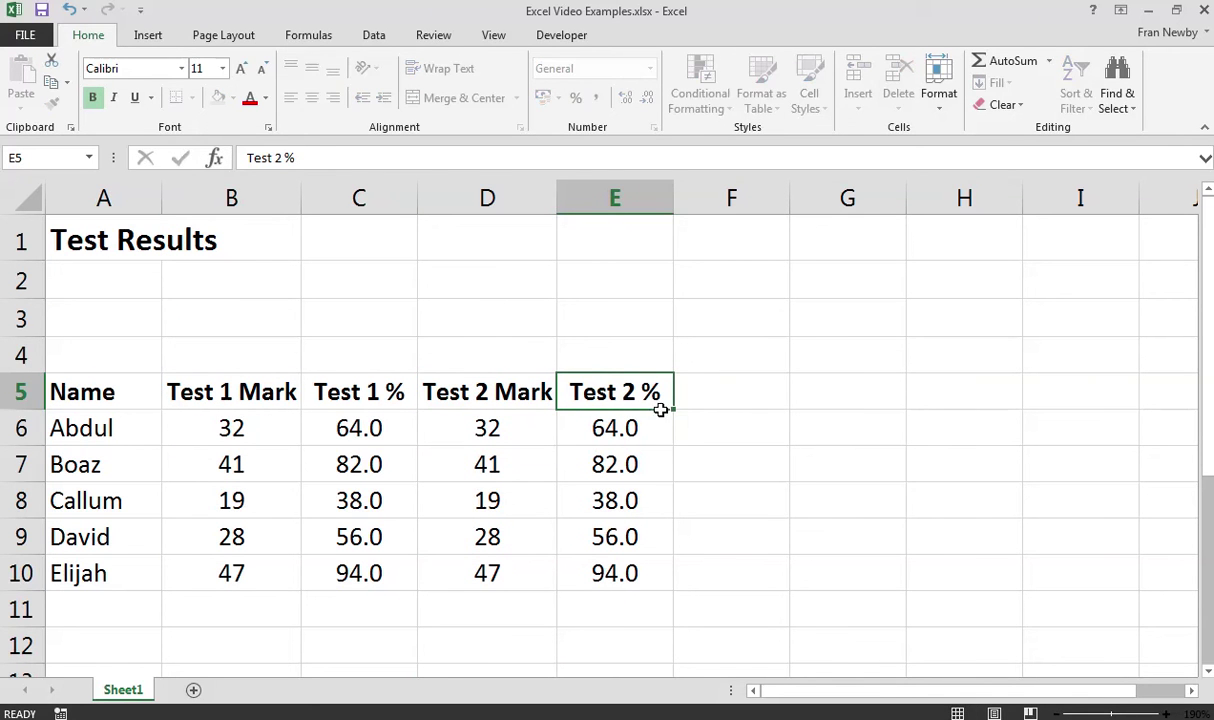
{"action": "type", "text": "2"}
{"action": "key", "text": "Return"}
Clear the copied values from D6:E10
{"action": "left_click_drag", "start_coordinate": [515, 413], "coordinate": [634, 579]}
{"action": "key", "text": "Delete"}
{"action": "key", "text": "shift+BackSpace"}
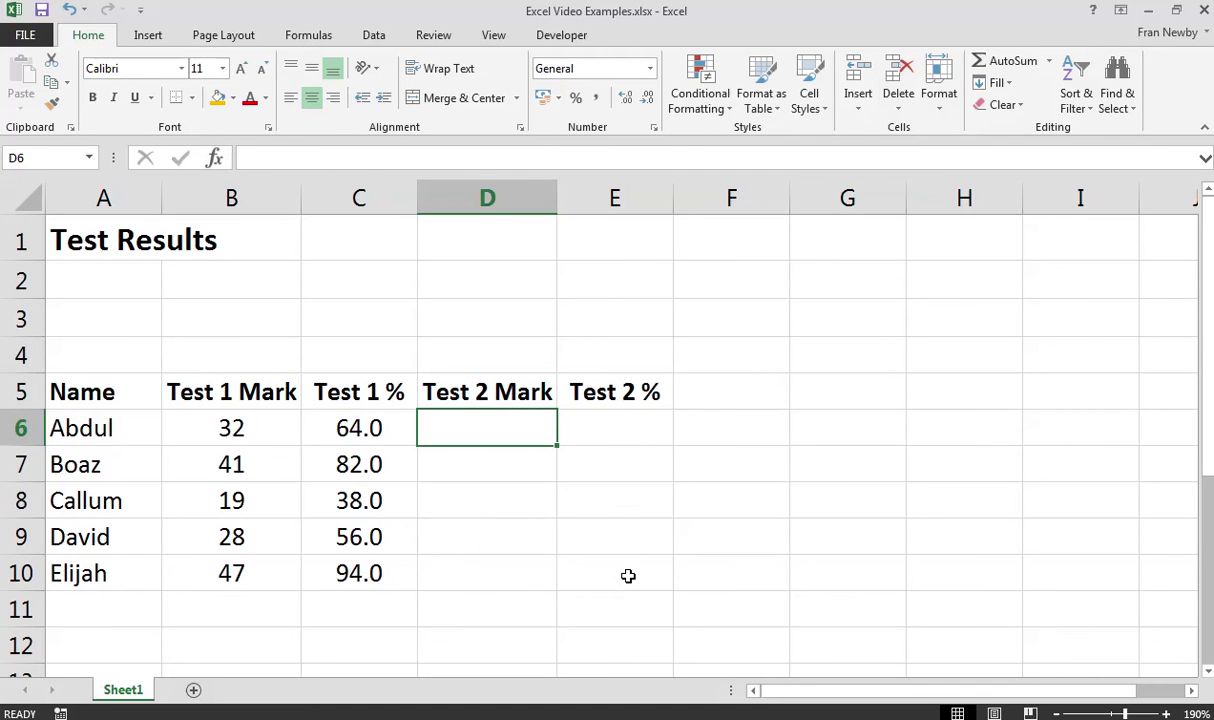
Enter Test 2 marks 45, 67, 89, 37 and 88 down column D
{"action": "type", "text": "45"}
{"action": "key", "text": "Return"}
{"action": "type", "text": "67"}
{"action": "key", "text": "Return"}
{"action": "type", "text": "89"}
{"action": "key", "text": "Return"}
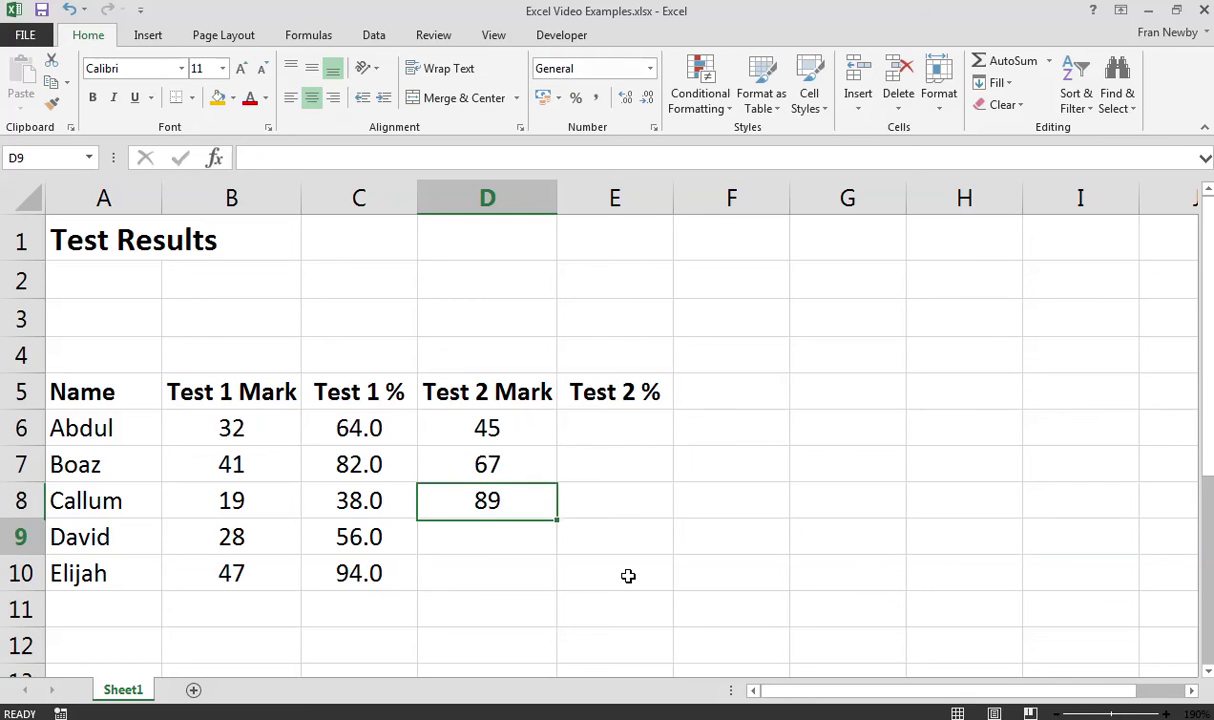
{"action": "type", "text": "1"}
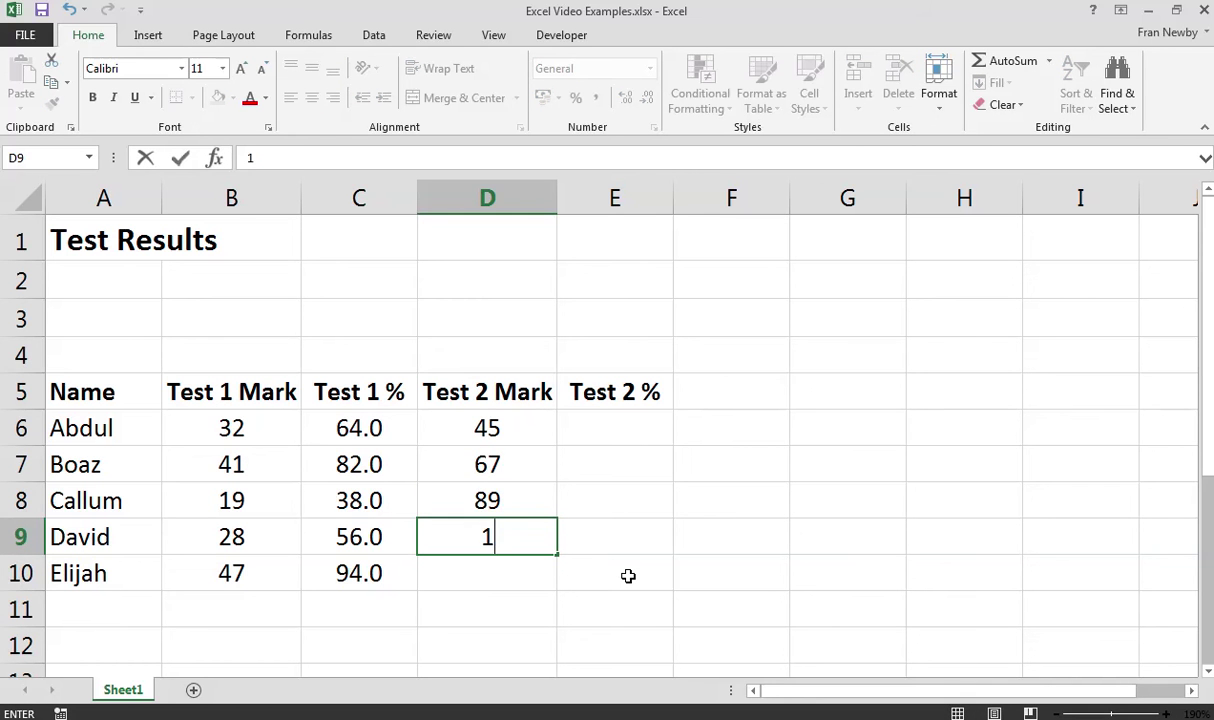
{"action": "key", "text": "BackSpace"}
{"action": "type", "text": "37"}
{"action": "key", "text": "Return"}
{"action": "type", "text": "88"}
{"action": "key", "text": "Return"}
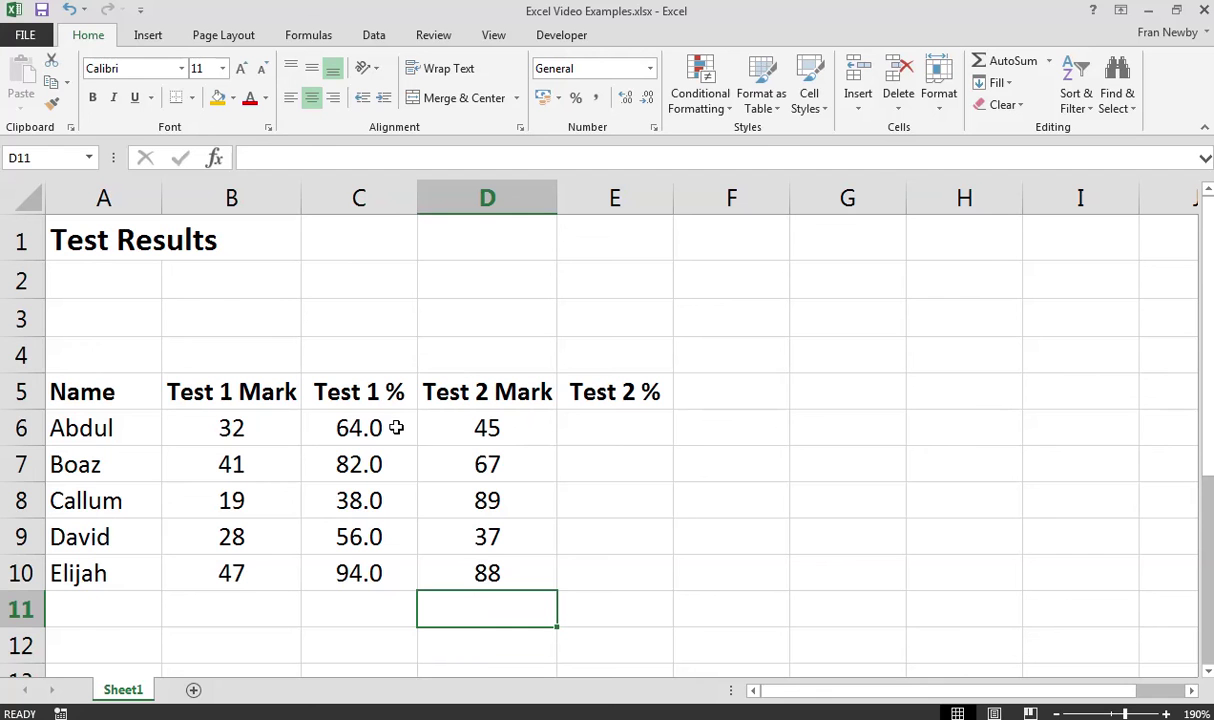
Add 'Max Mark' labels in B3 and D3 with maximums 50 in B4 and 90 in D4
{"action": "left_click", "coordinate": [247, 315]}
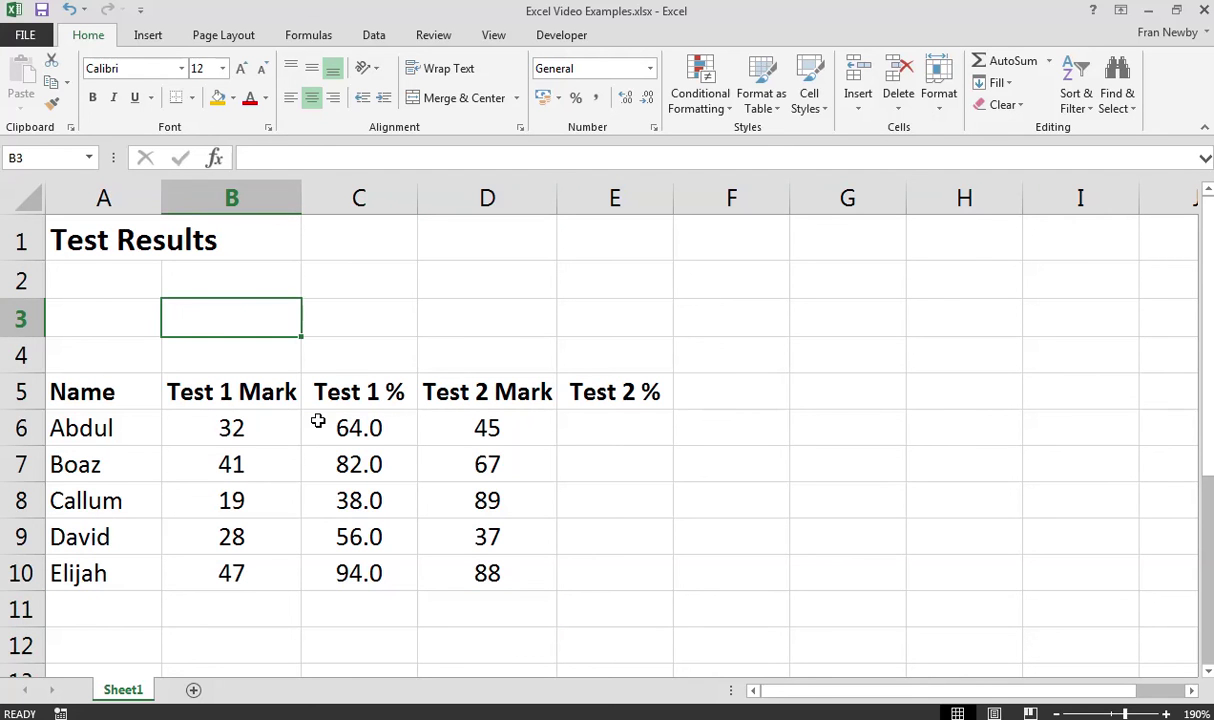
{"action": "type", "text": "Max Mark"}
{"action": "key", "text": "Return"}
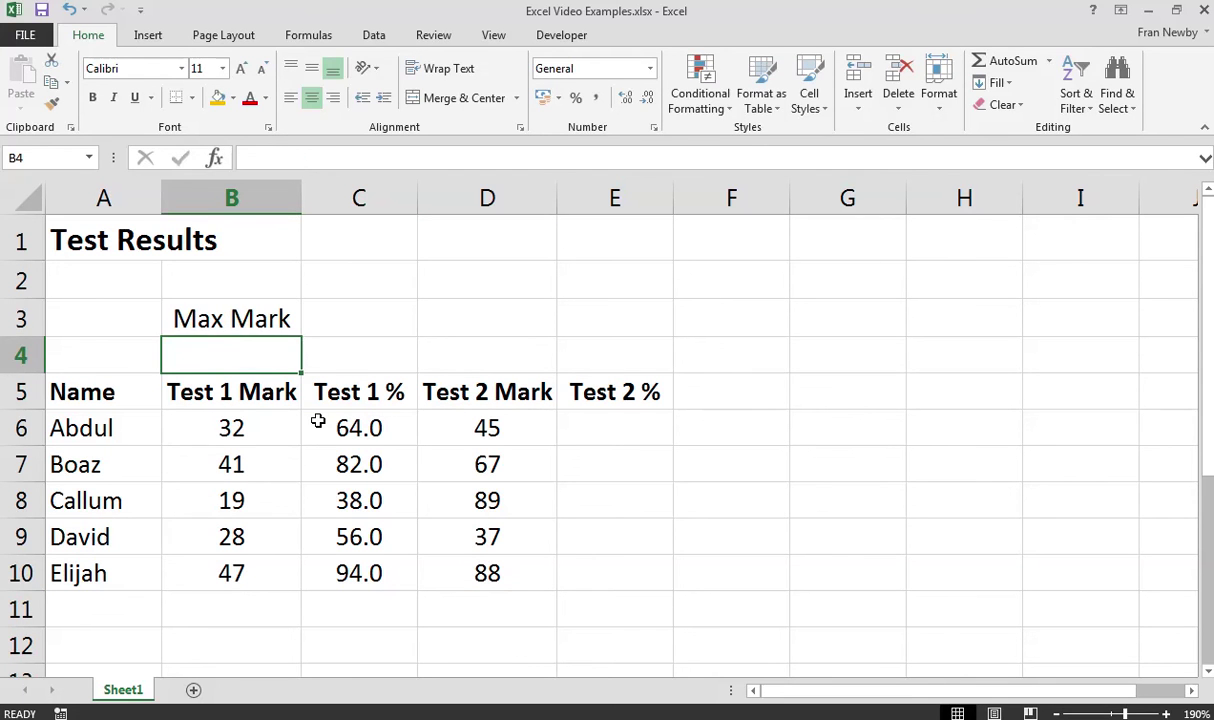
{"action": "type", "text": "50"}
{"action": "key", "text": "Right"}
{"action": "key", "text": "Right"}
{"action": "key", "text": "Up"}
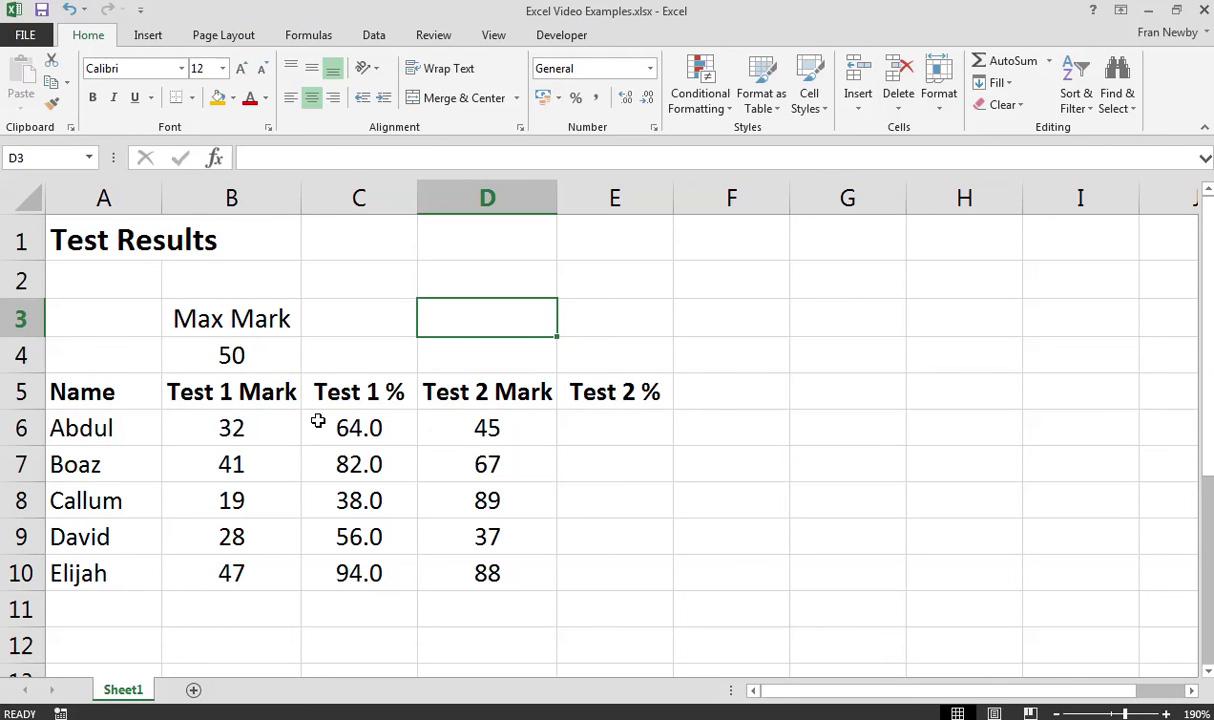
{"action": "type", "text": "Max Mark"}
{"action": "key", "text": "Return"}
{"action": "type", "text": "90"}
{"action": "key", "text": "Return"}
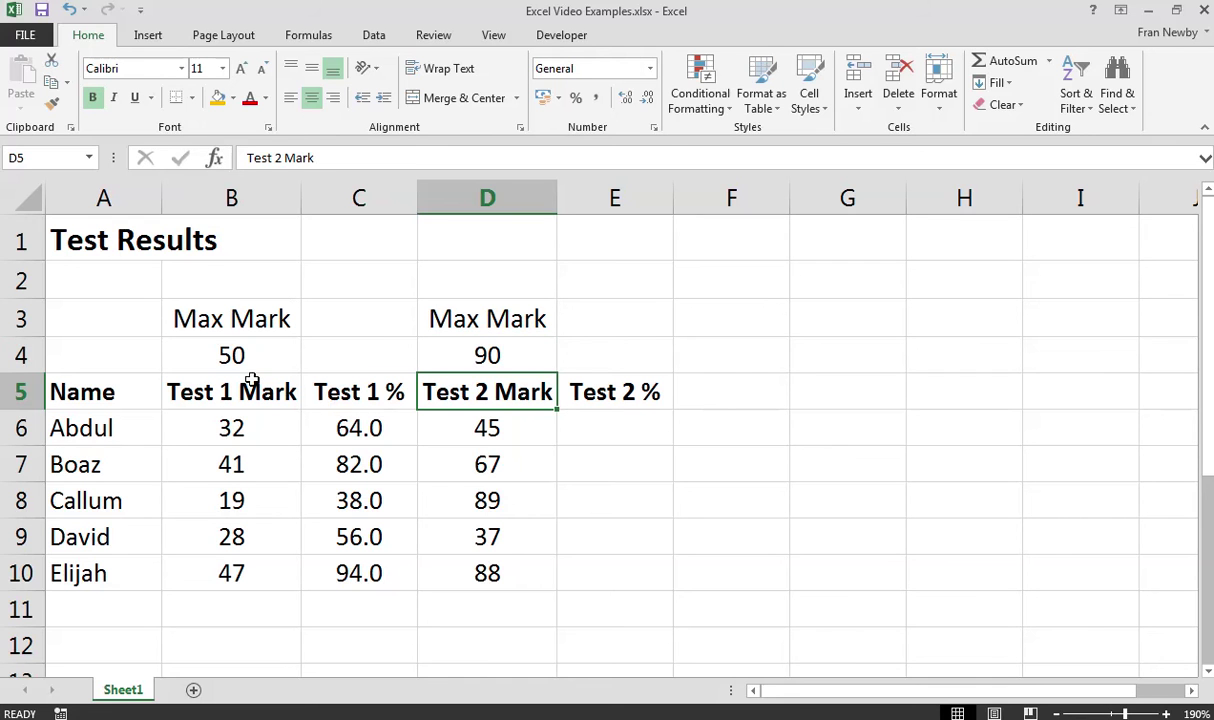
Make the Max Mark labels in B3 and D3 bold
{"action": "left_click", "coordinate": [395, 425]}
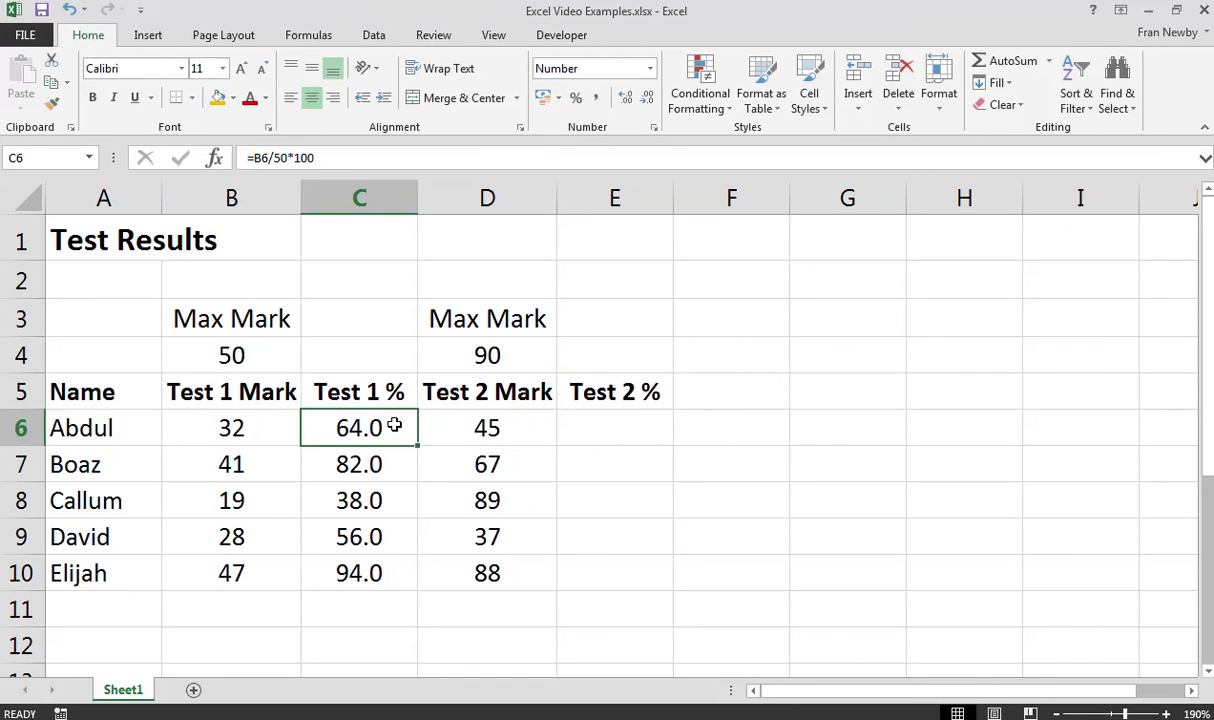
{"action": "left_click", "coordinate": [601, 436]}
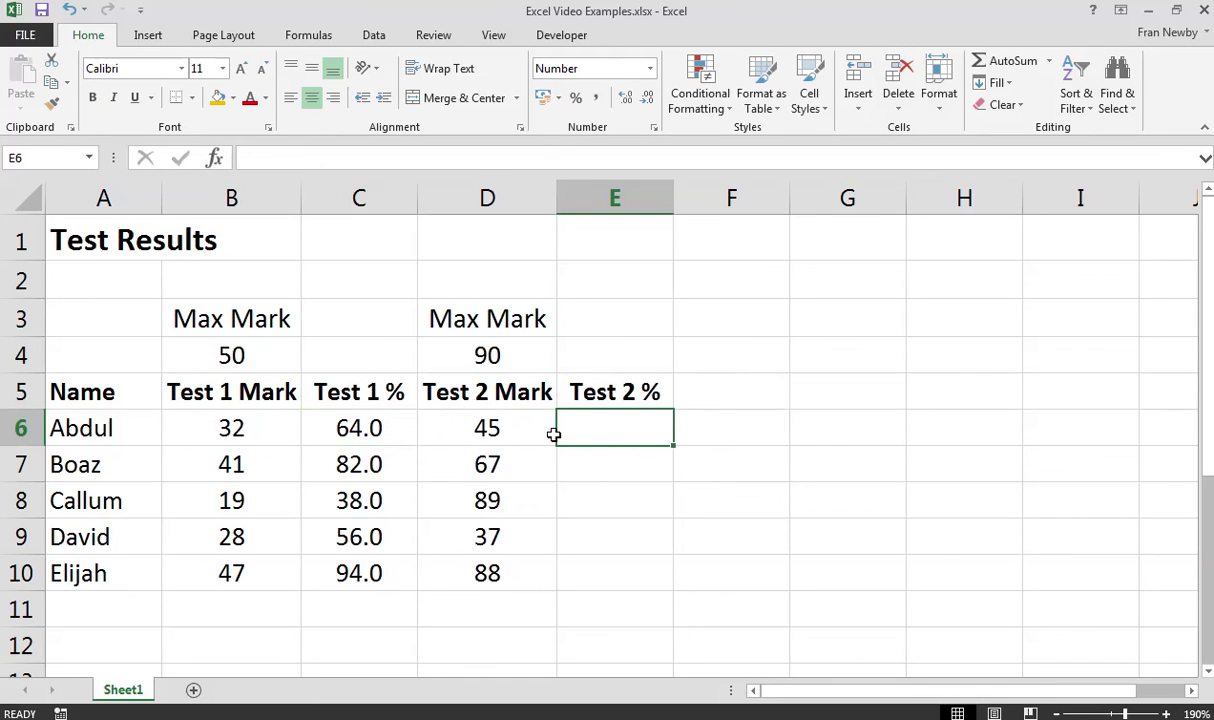
{"action": "left_click", "coordinate": [320, 420]}
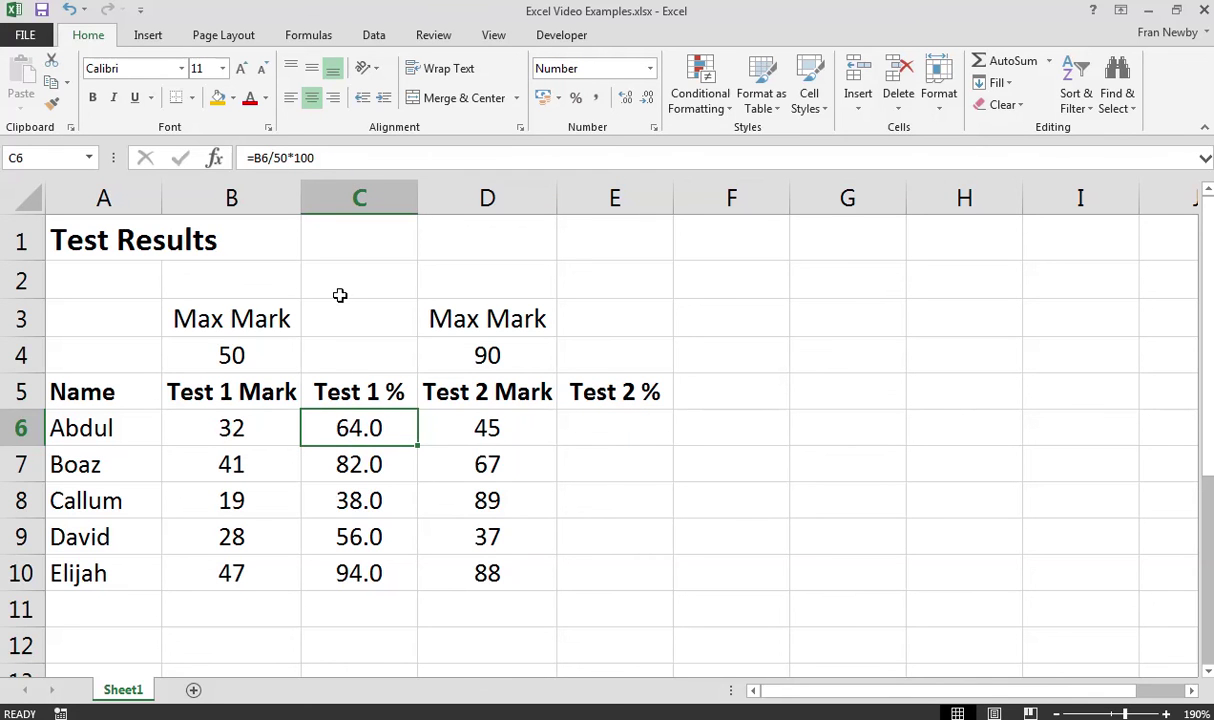
{"action": "left_click", "coordinate": [258, 325]}
{"action": "key", "text": "ctrl+b"}
{"action": "left_click", "coordinate": [469, 328]}
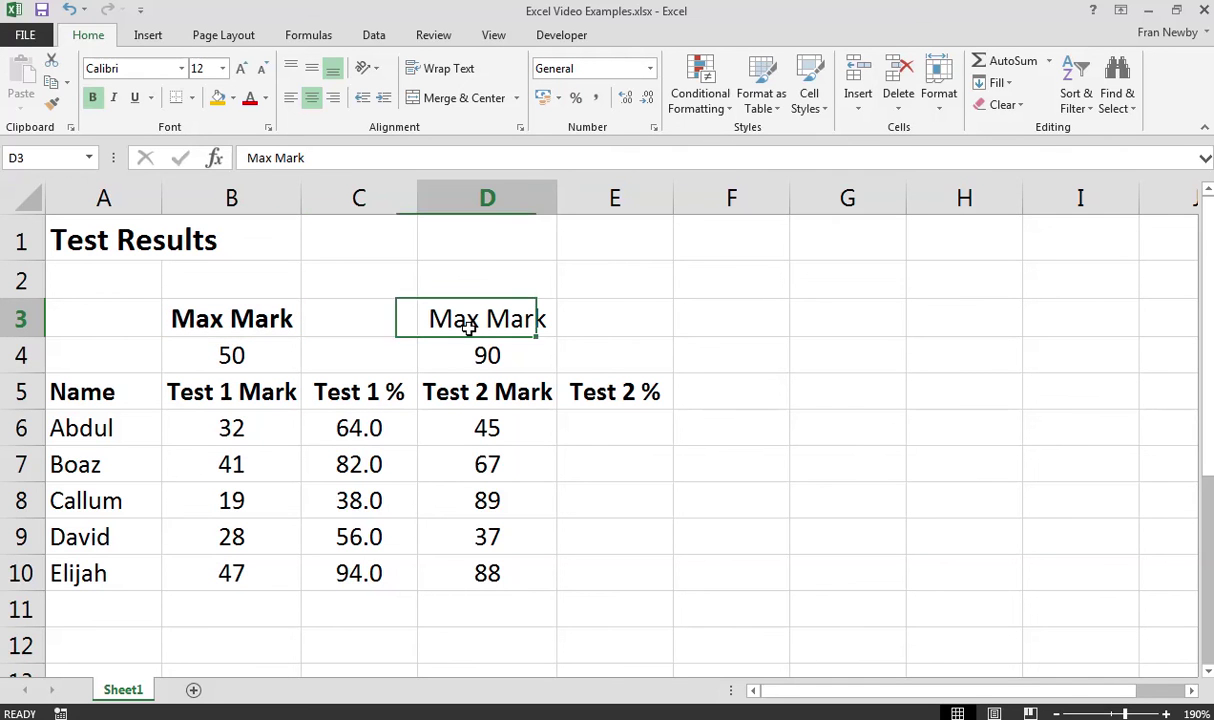
{"action": "key", "text": "ctrl+b"}
{"action": "left_click", "coordinate": [360, 425]}
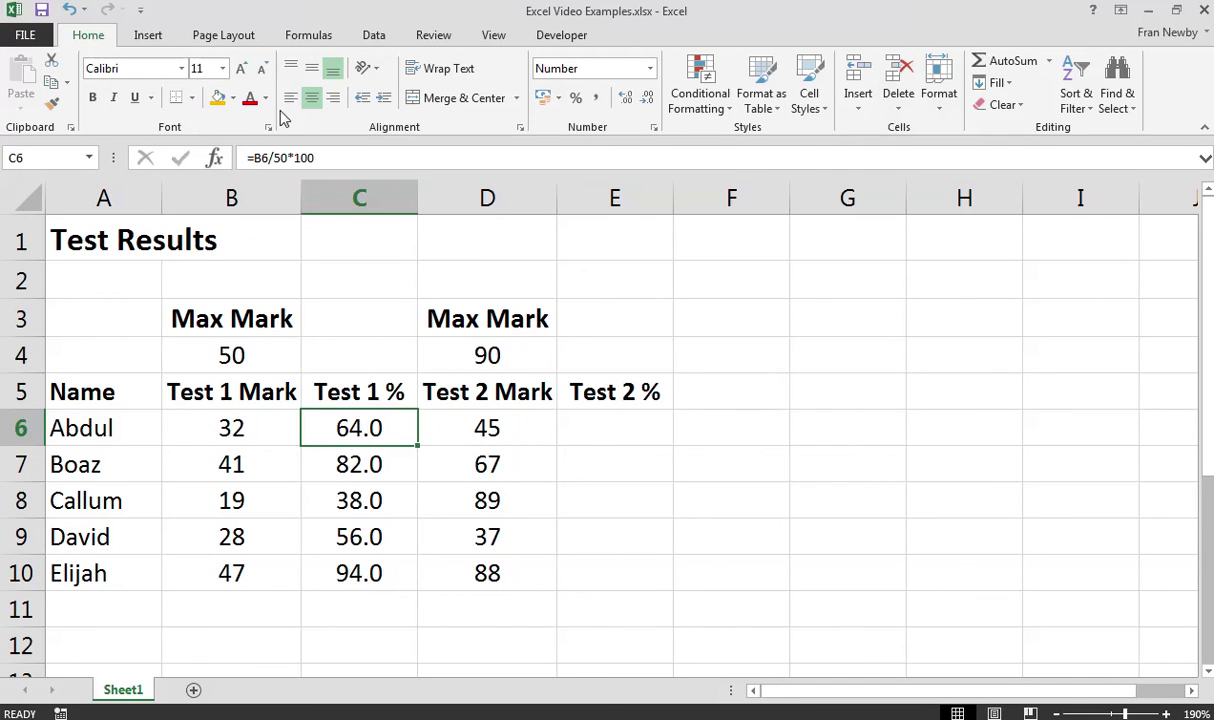
Change C6's formula to divide by B4 instead of 50
{"action": "double_click", "coordinate": [290, 158]}
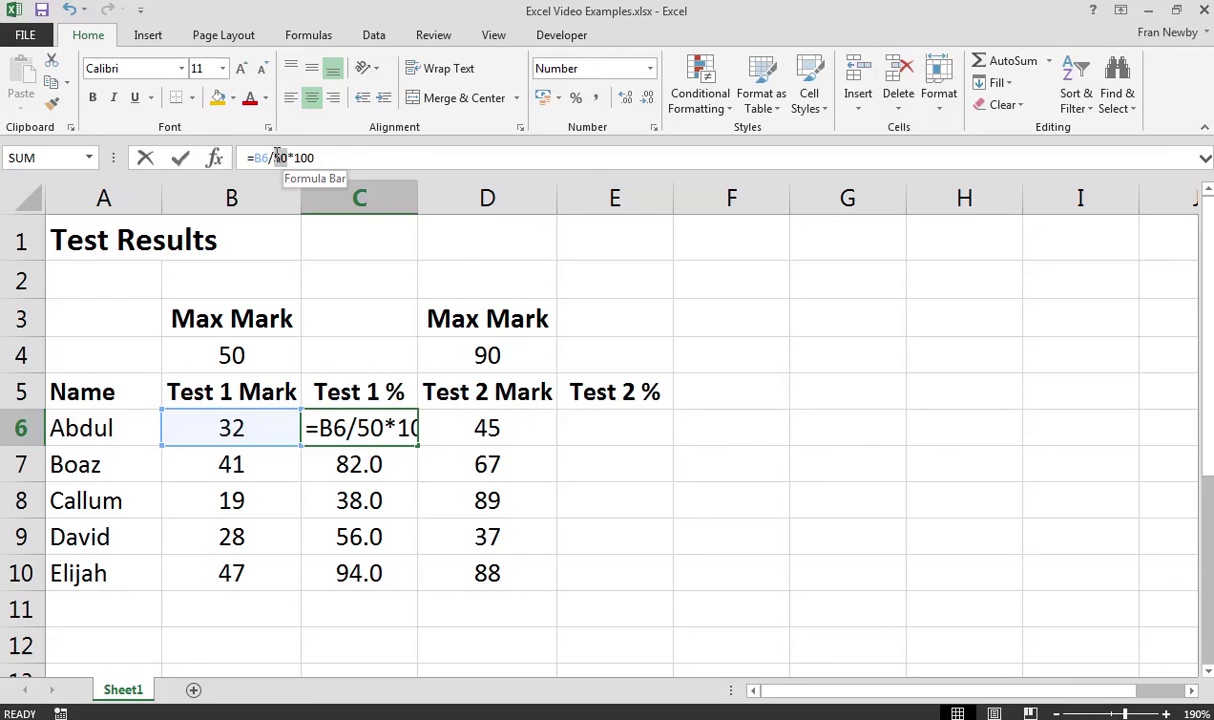
{"action": "left_click", "coordinate": [268, 352]}
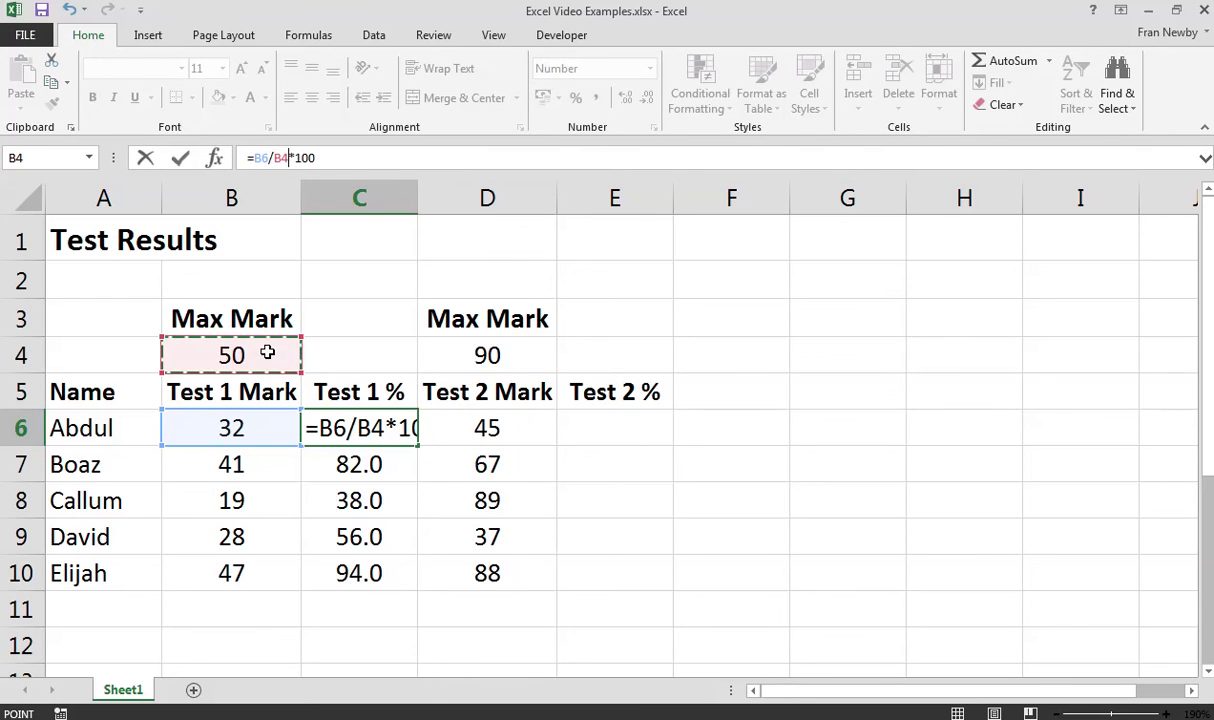
{"action": "key", "text": "Return"}
{"action": "left_click", "coordinate": [340, 420]}
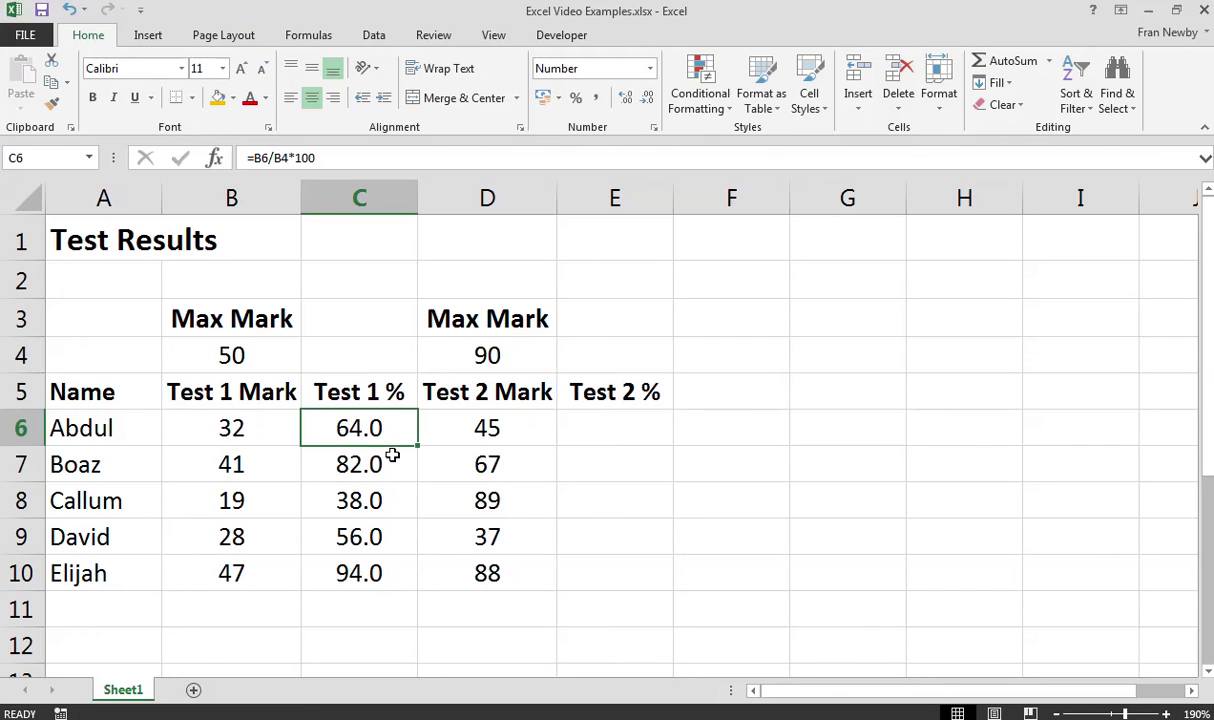
Fill C6 down to C10 and inspect C7's #VALUE! formula references
{"action": "left_click_drag", "start_coordinate": [417, 447], "coordinate": [428, 582]}
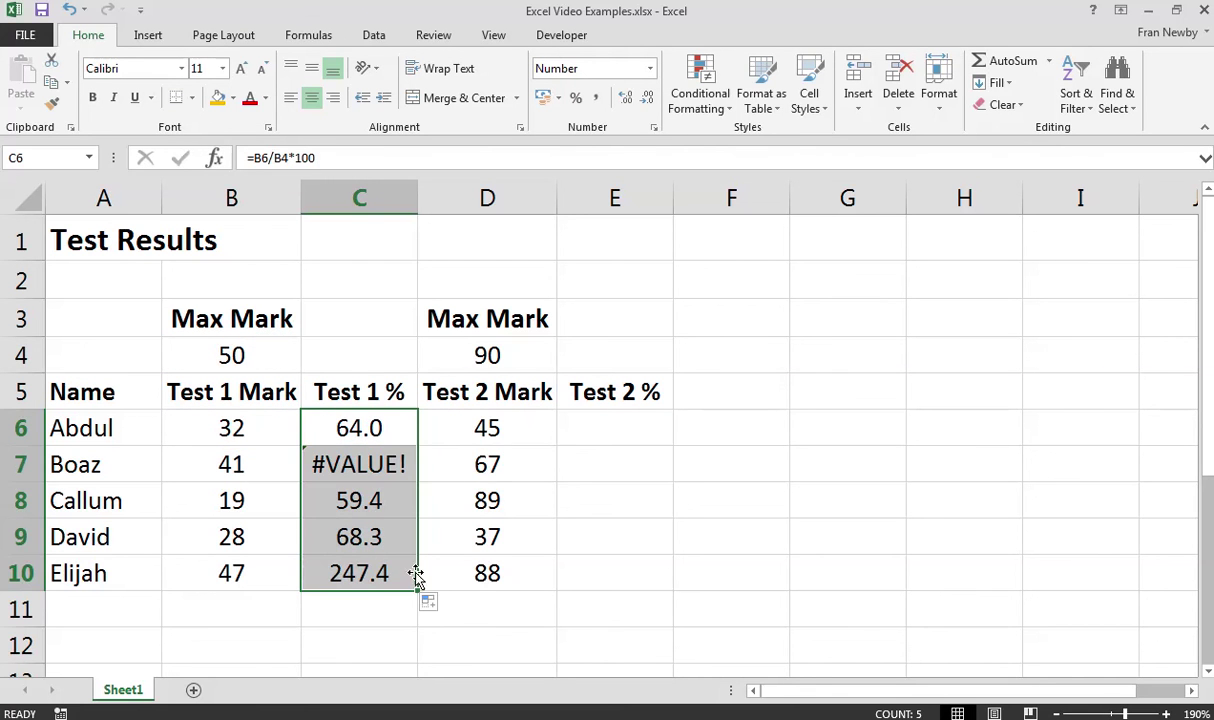
{"action": "left_click", "coordinate": [397, 471]}
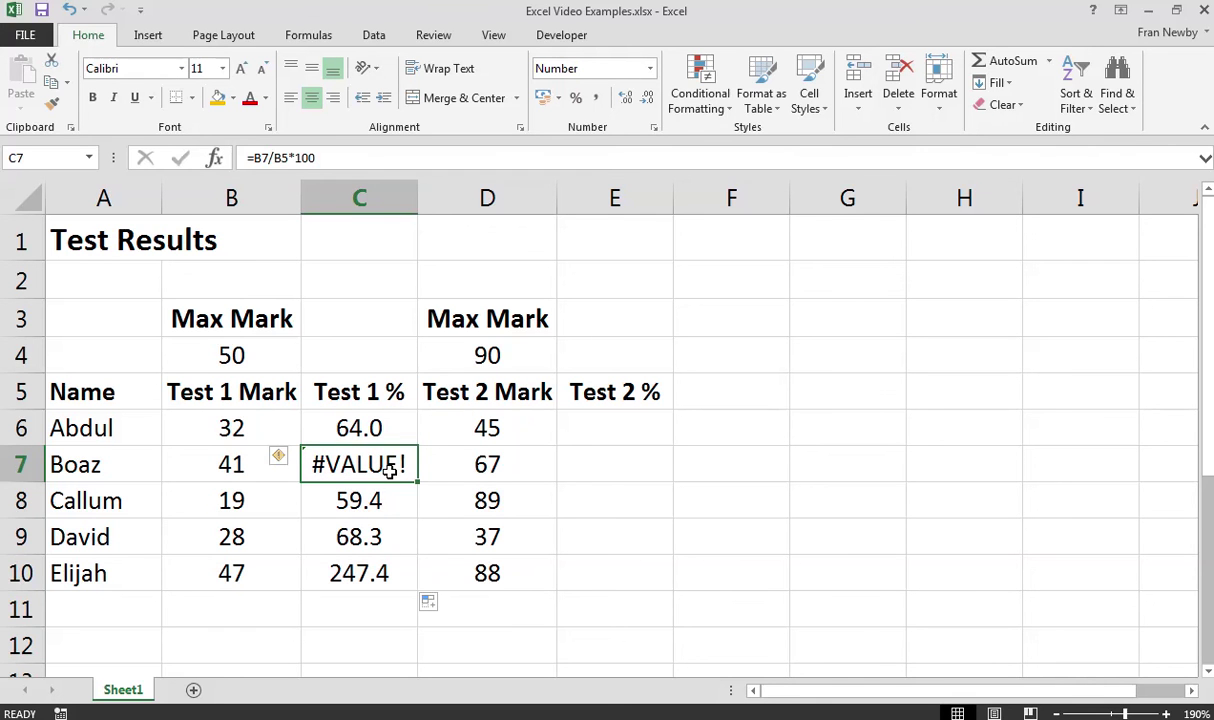
{"action": "left_click", "coordinate": [334, 152]}
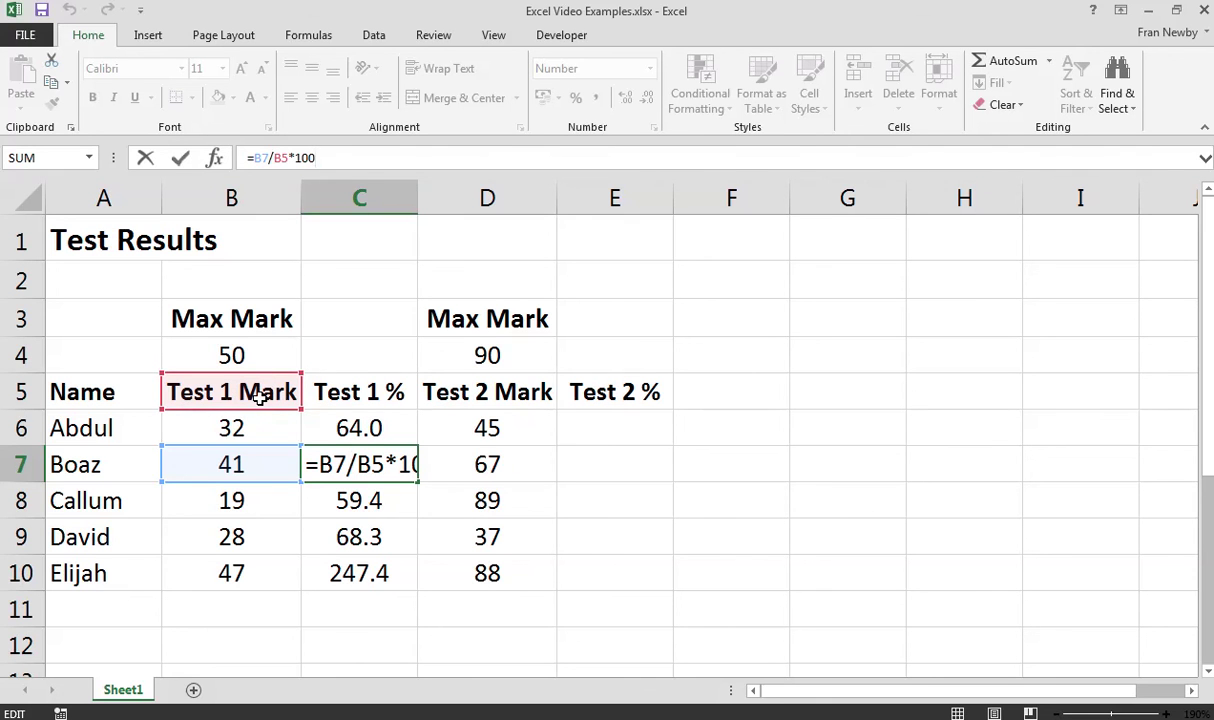
{"action": "key", "text": "ctrl+Return"}
Make the divisor absolute as =B6/$B$4*100 and fill it down through C10
{"action": "left_click", "coordinate": [395, 428]}
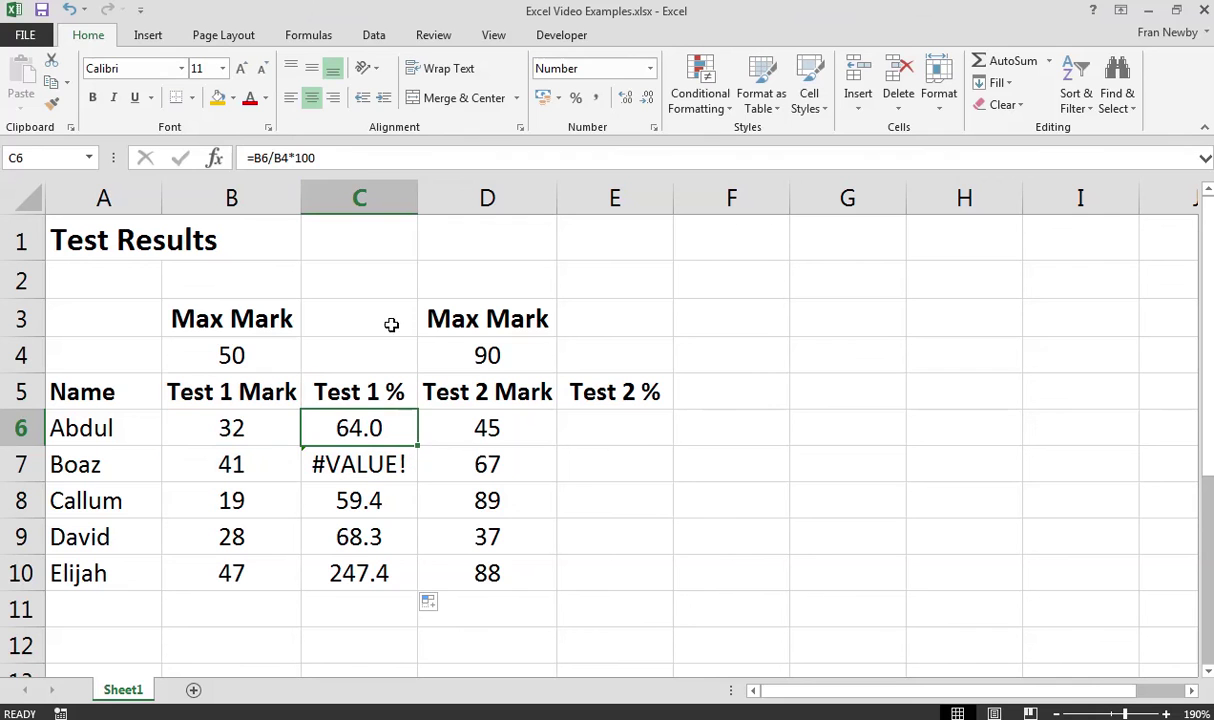
{"action": "left_click", "coordinate": [289, 158]}
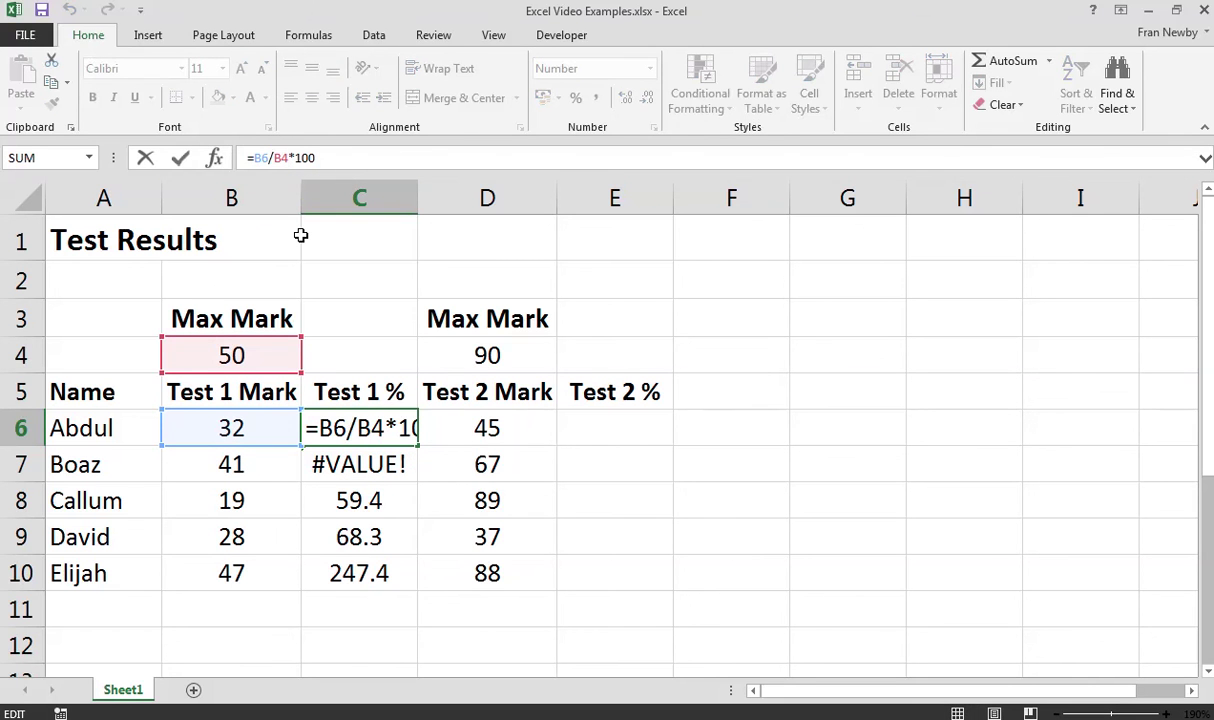
{"action": "key", "text": "shift+Left"}
{"action": "key", "text": "shift+Left"}
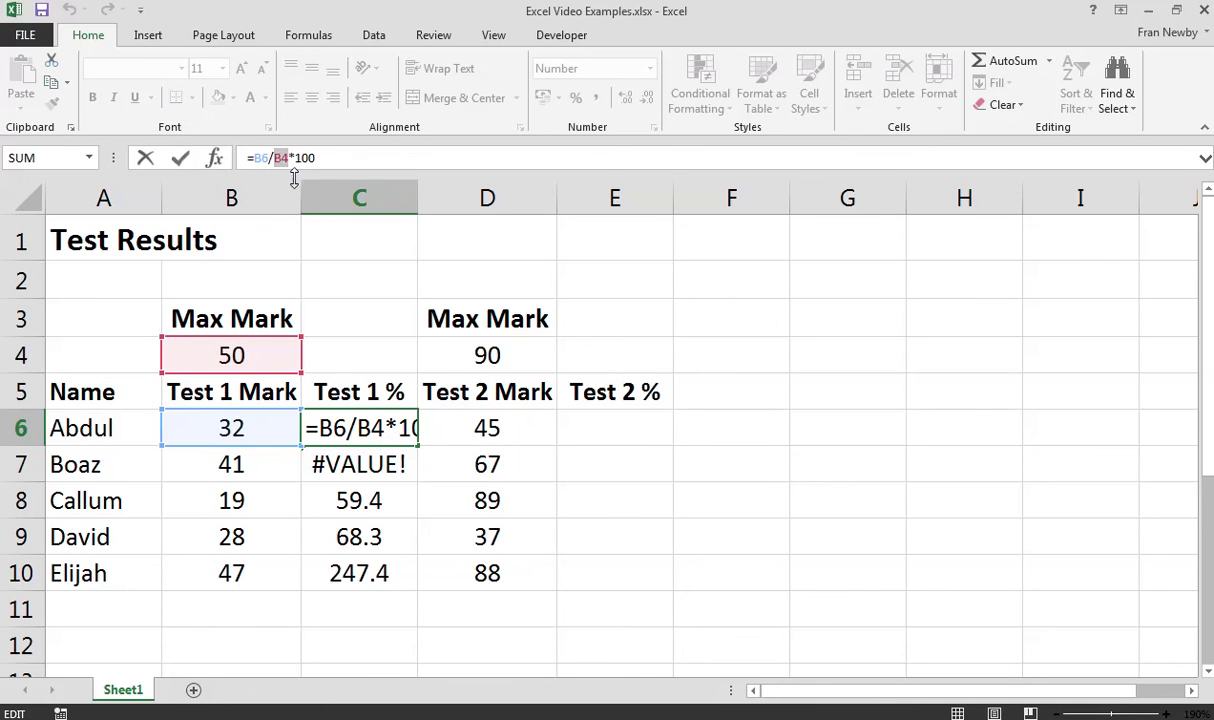
{"action": "key", "text": "F4"}
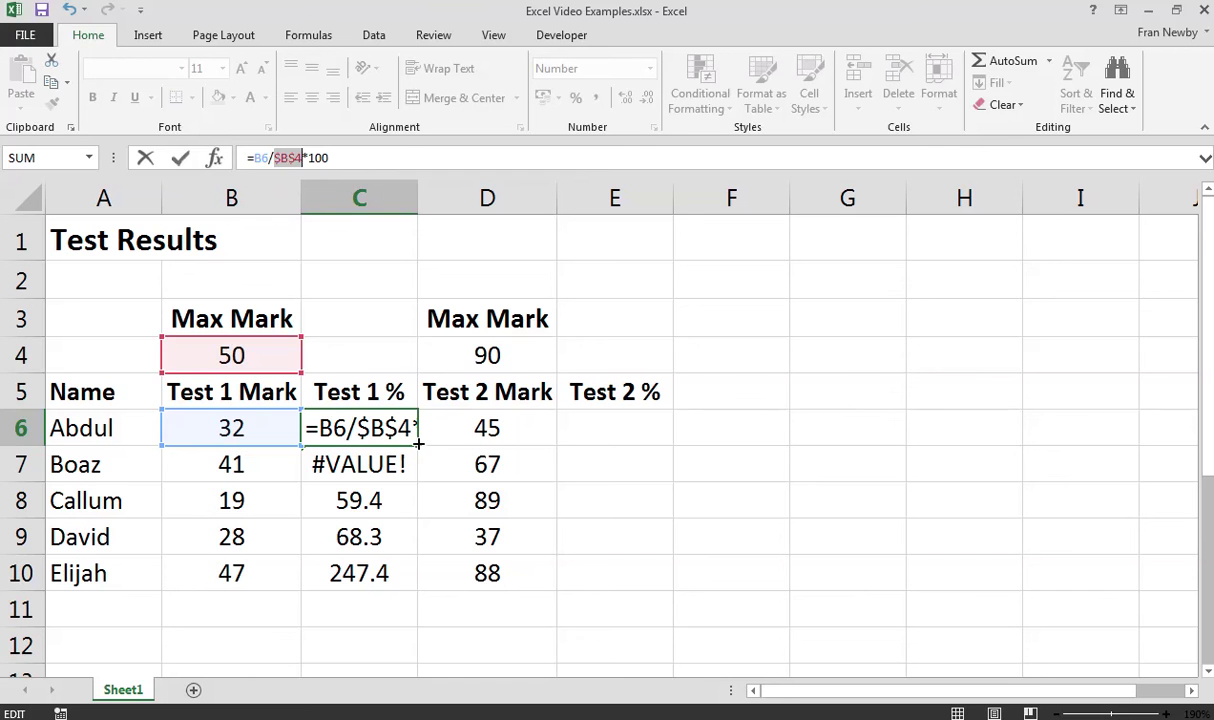
{"action": "key", "text": "Return"}
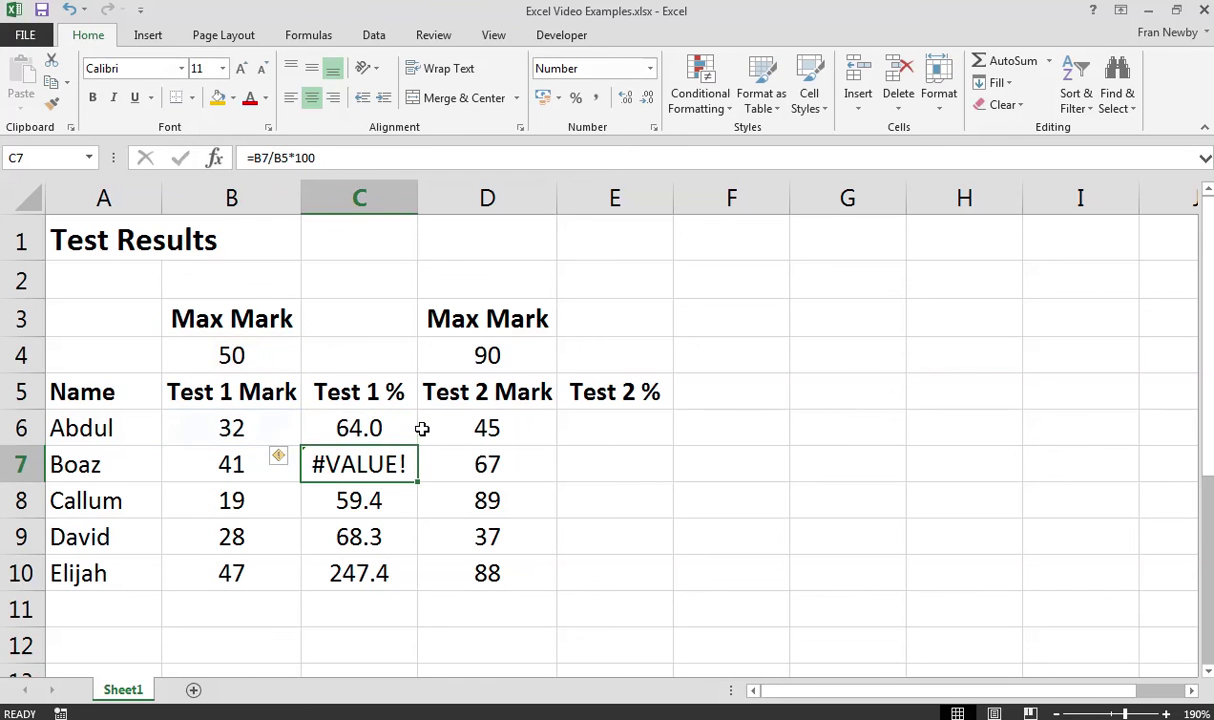
{"action": "left_click", "coordinate": [415, 428]}
{"action": "left_click_drag", "start_coordinate": [416, 444], "coordinate": [408, 581]}
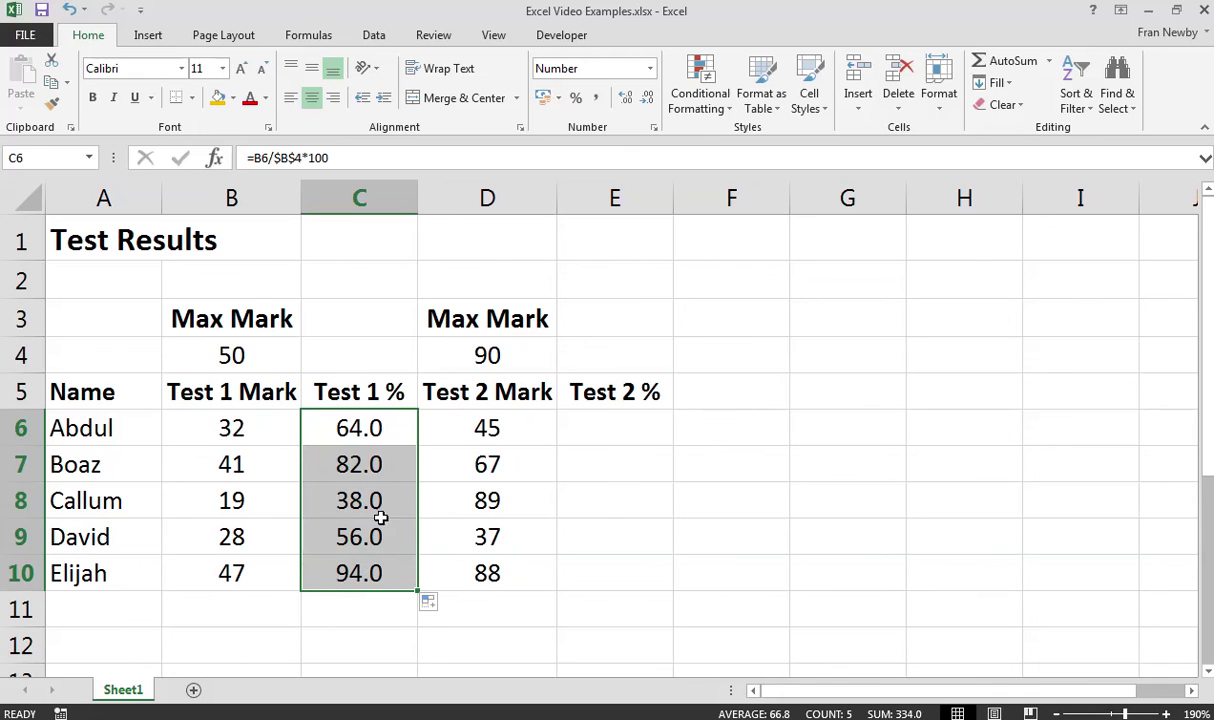
Copy the C6 percentage formula and paste it into E6
{"action": "left_click", "coordinate": [375, 461]}
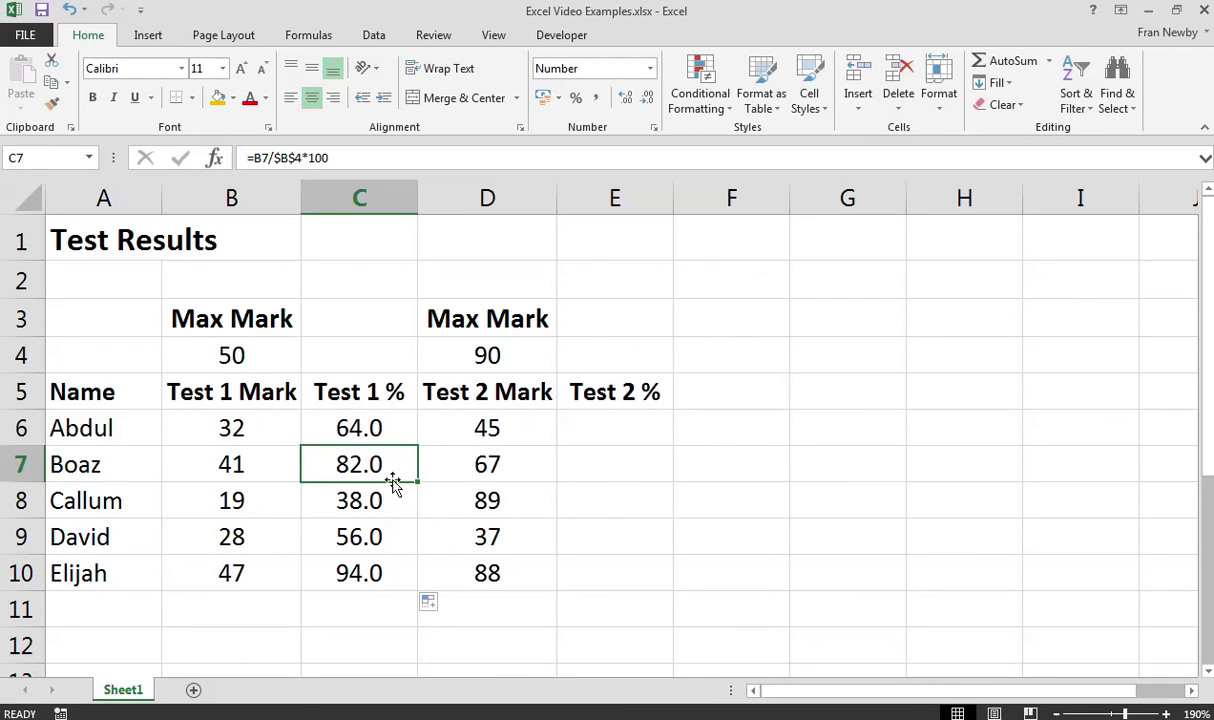
{"action": "left_click", "coordinate": [372, 430]}
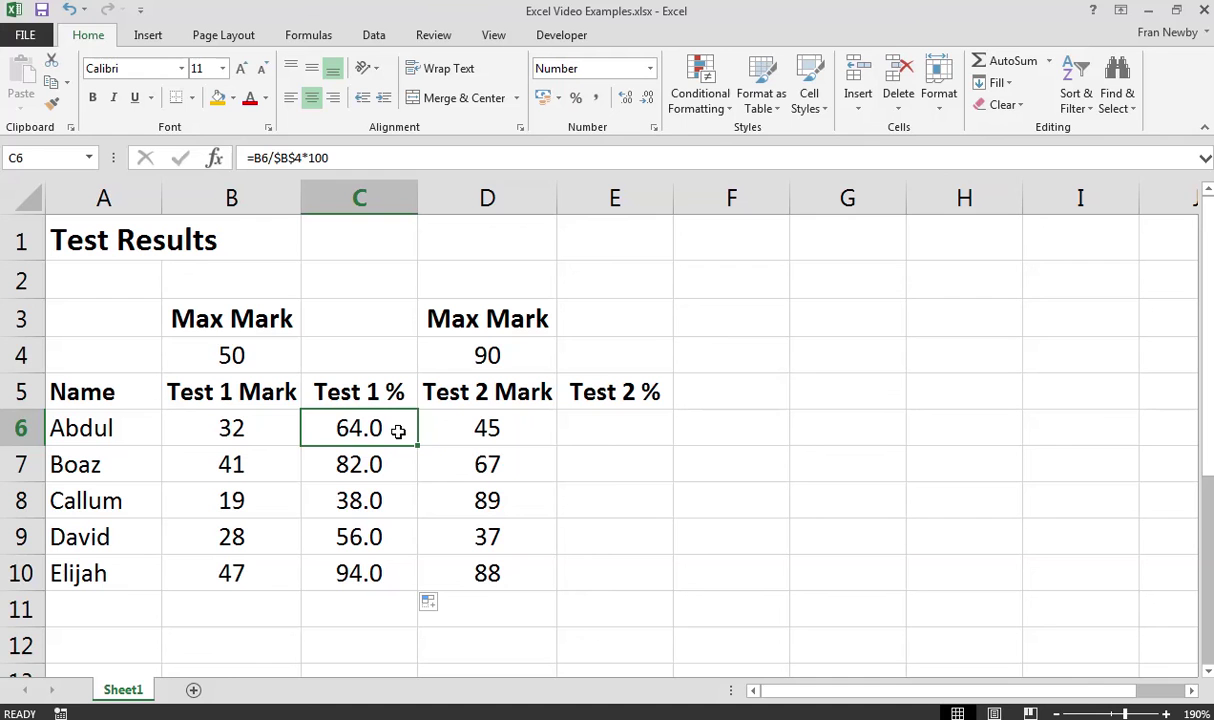
{"action": "key", "text": "ctrl+c"}
{"action": "left_click", "coordinate": [618, 434]}
{"action": "key", "text": "ctrl+v"}
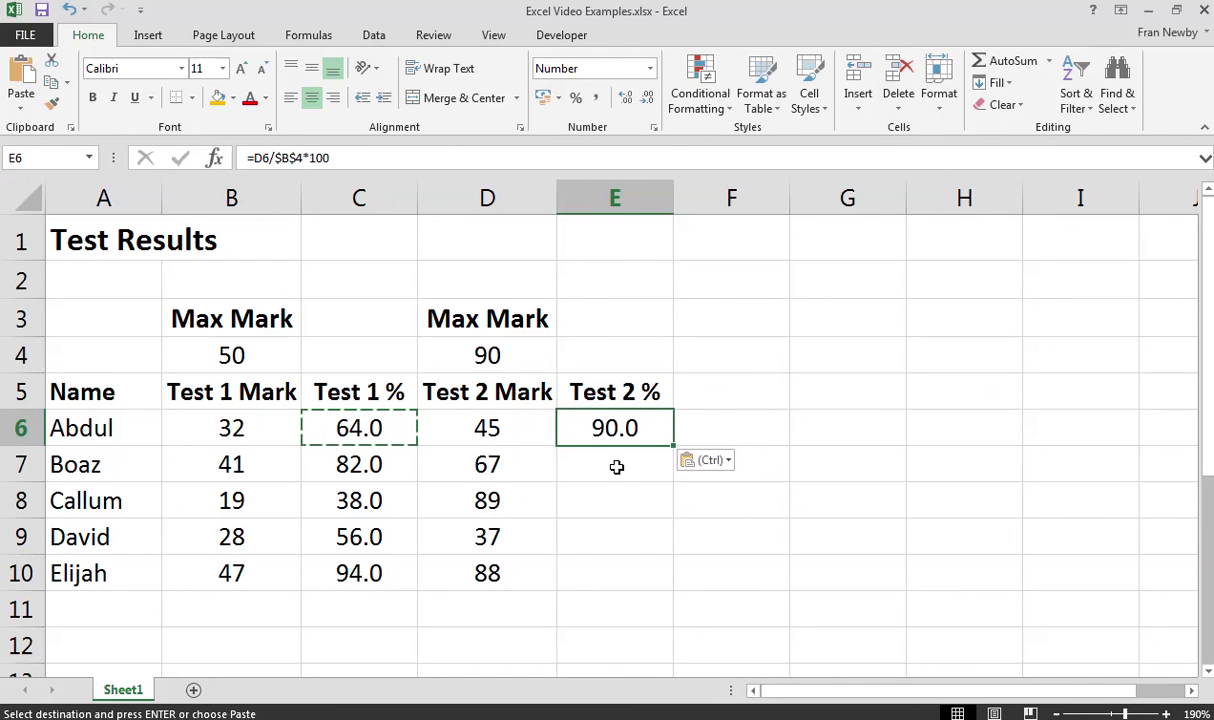
{"action": "left_click", "coordinate": [617, 467]}
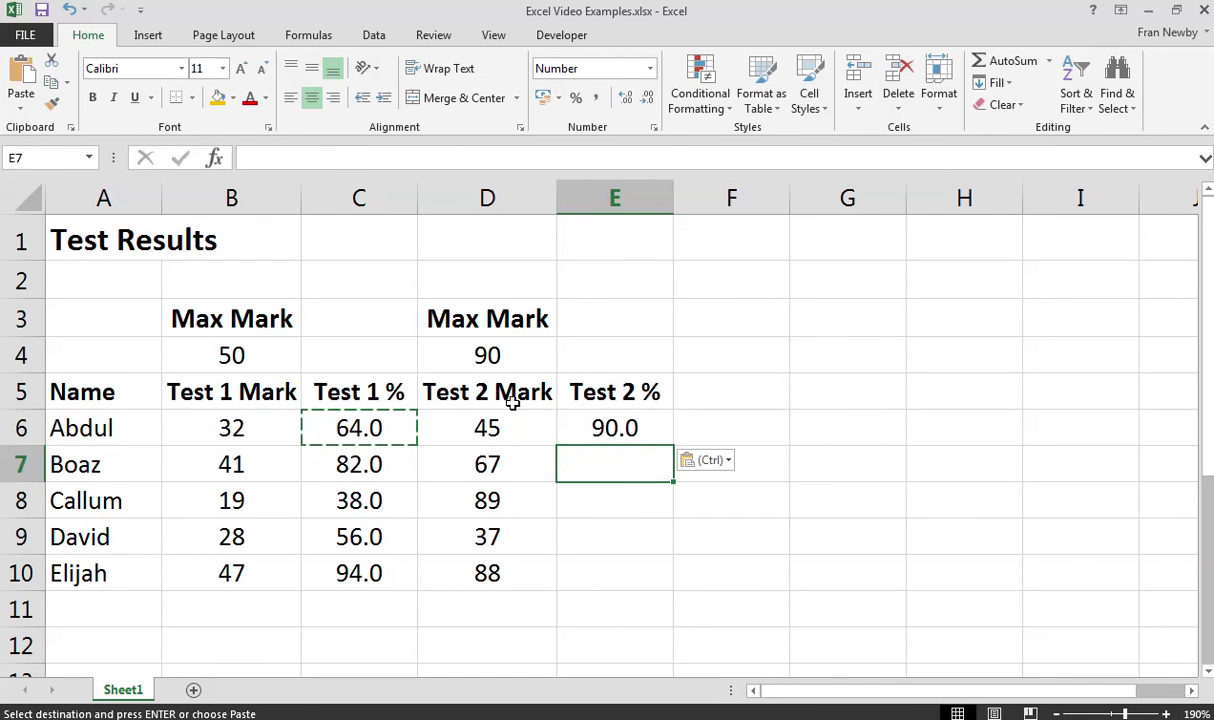
{"action": "left_click", "coordinate": [643, 421]}
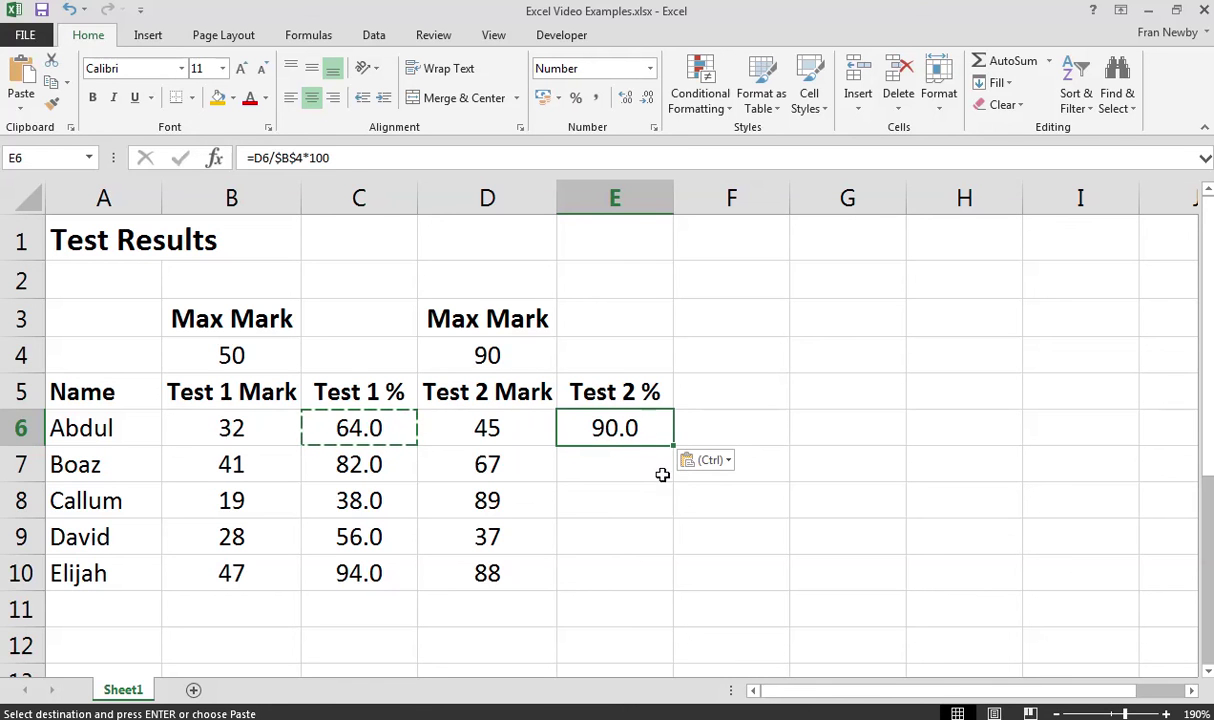
Correct E6's divisor to the Max Mark in D4, giving =D6/$D$4*100 and 50.0
{"action": "left_click", "coordinate": [348, 156]}
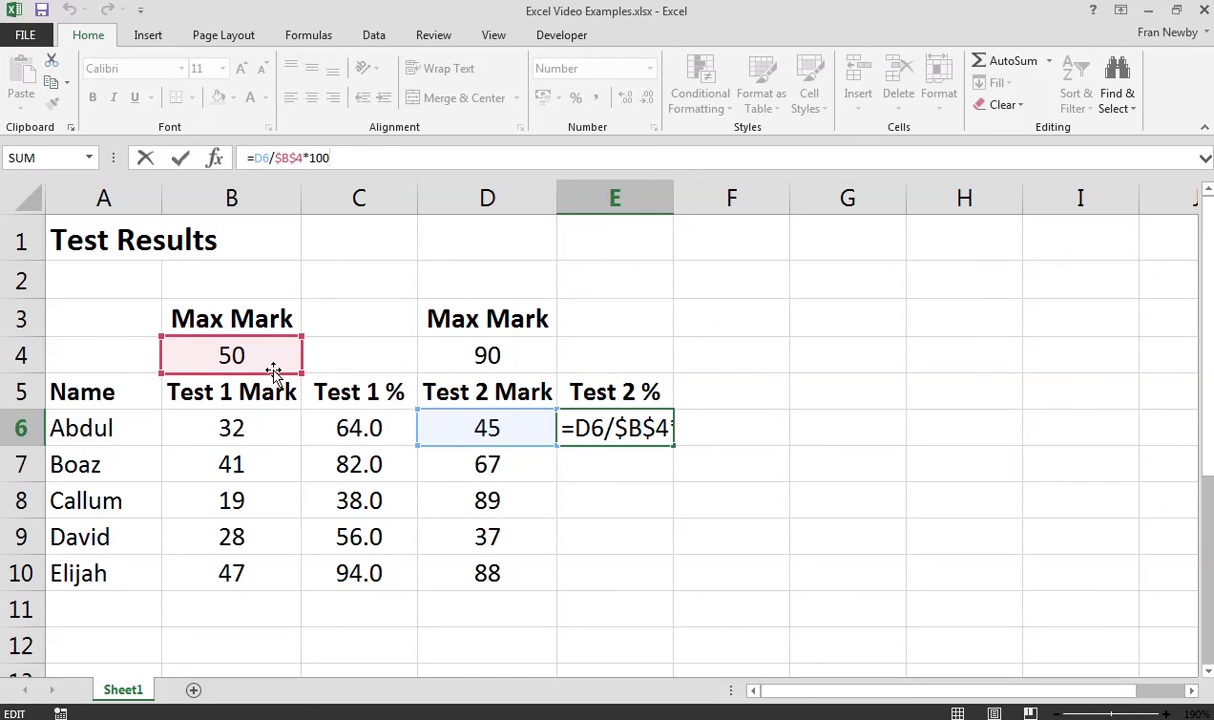
{"action": "left_click_drag", "start_coordinate": [278, 375], "coordinate": [480, 347]}
{"action": "key", "text": "Return"}
{"action": "key", "text": "Up"}
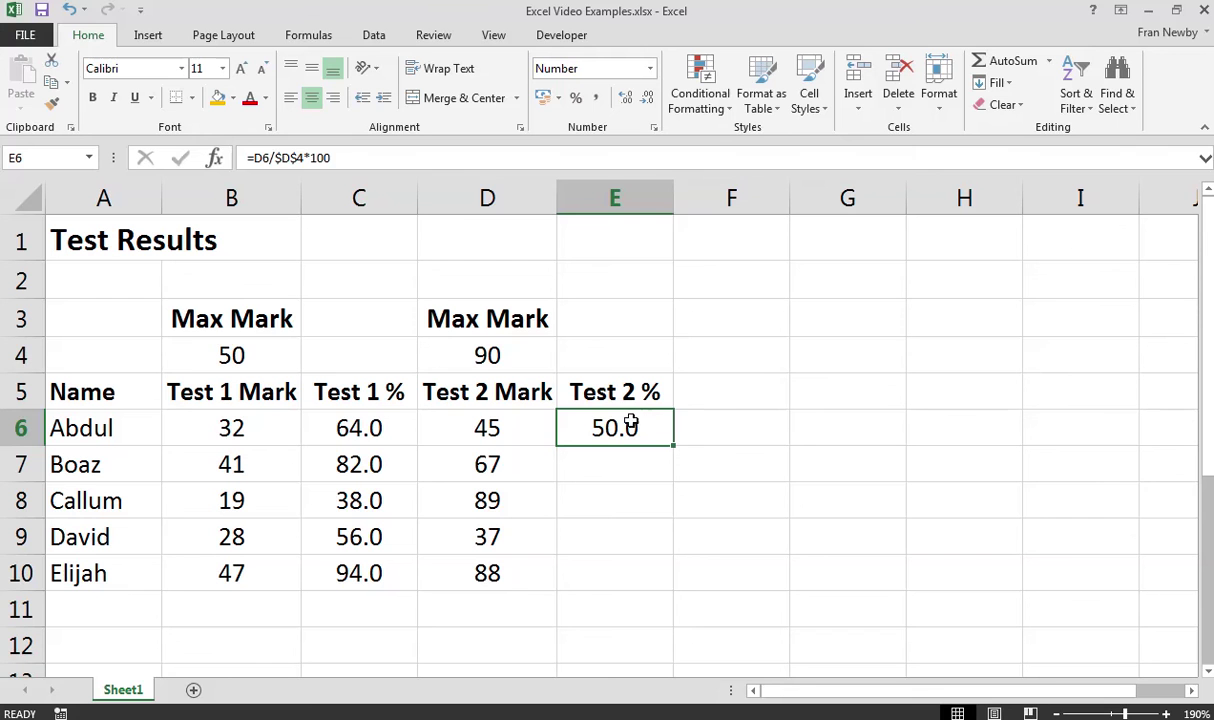
Widen column C
{"action": "left_click", "coordinate": [344, 425]}
{"action": "left_click", "coordinate": [322, 160]}
{"action": "key", "text": "ctrl+Return"}
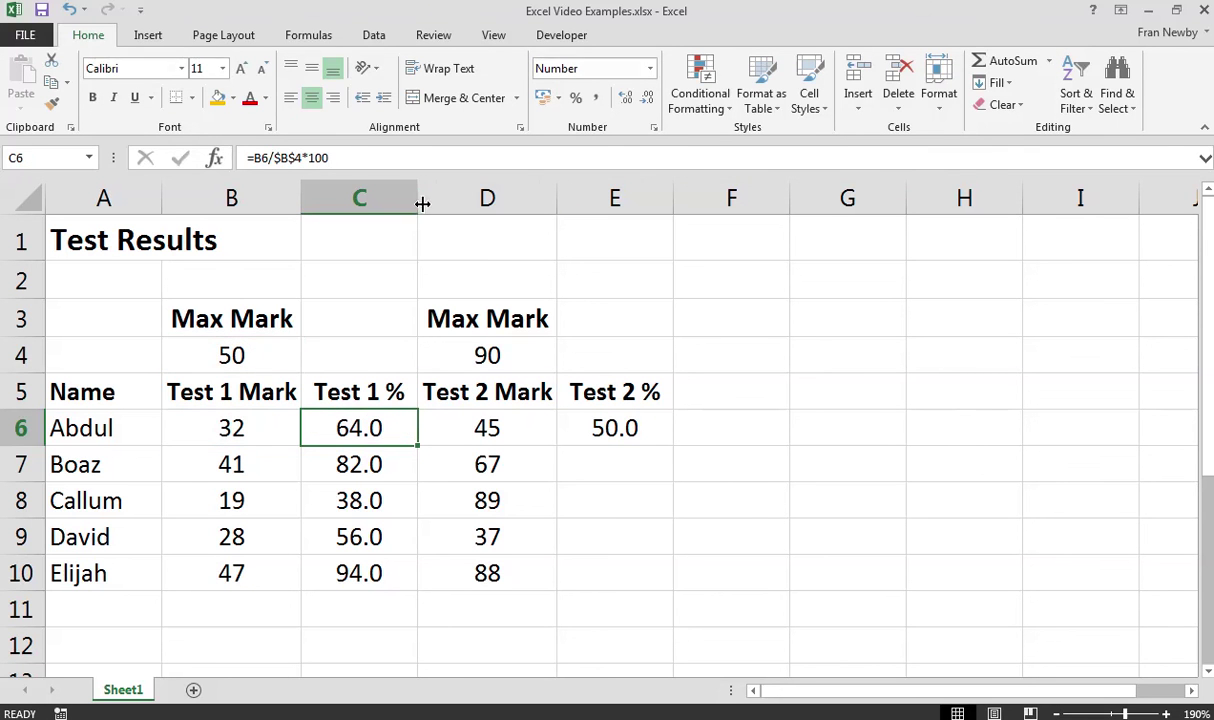
{"action": "left_click_drag", "start_coordinate": [417, 198], "coordinate": [547, 240]}
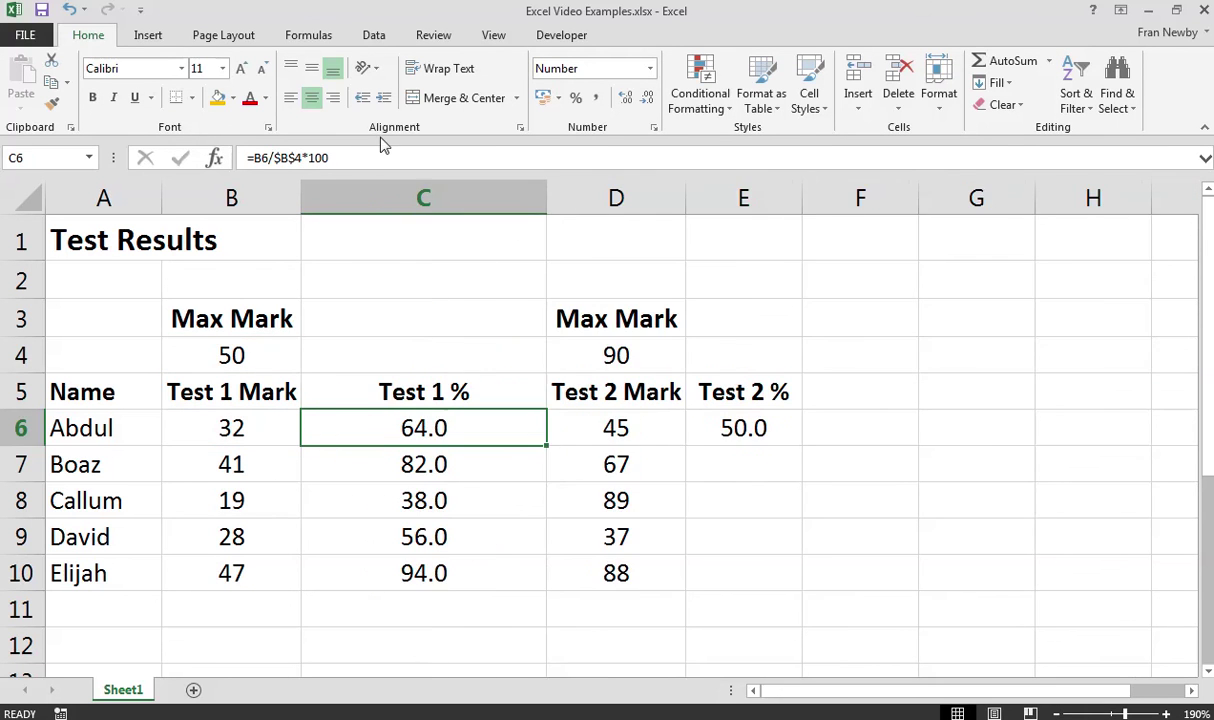
Change C6's formula to the mixed reference =B6/B$4*100
{"action": "left_click", "coordinate": [345, 158]}
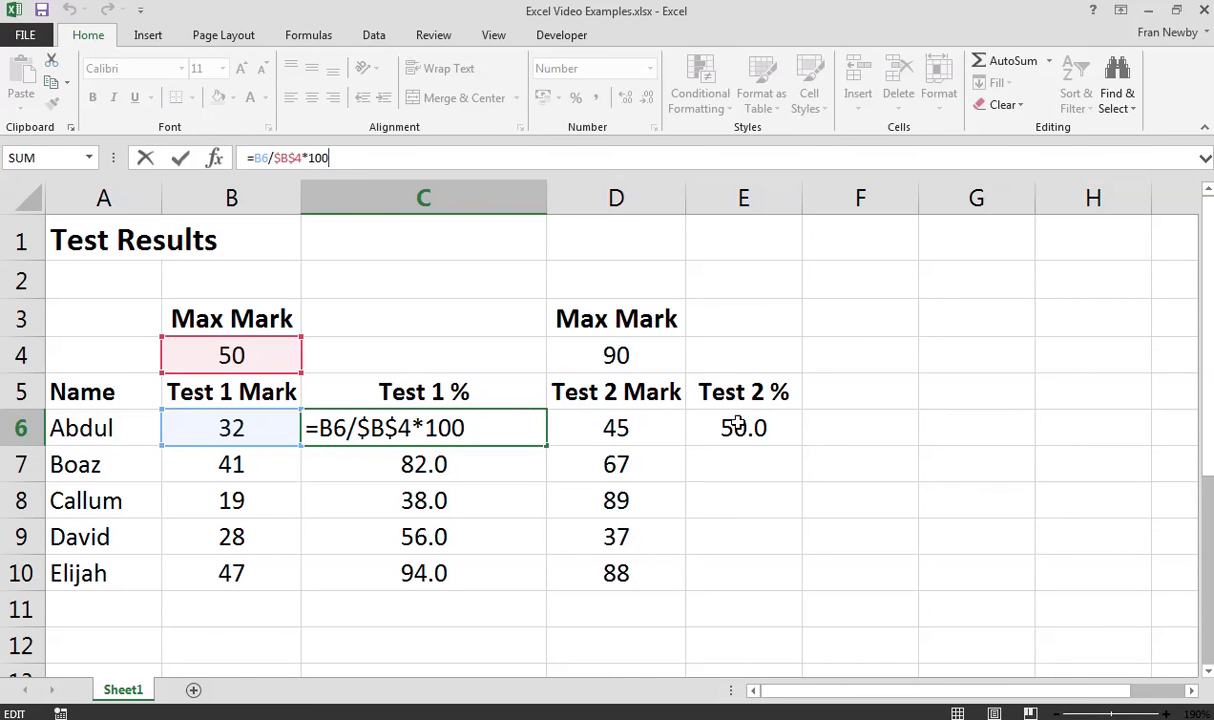
{"action": "left_click", "coordinate": [372, 428]}
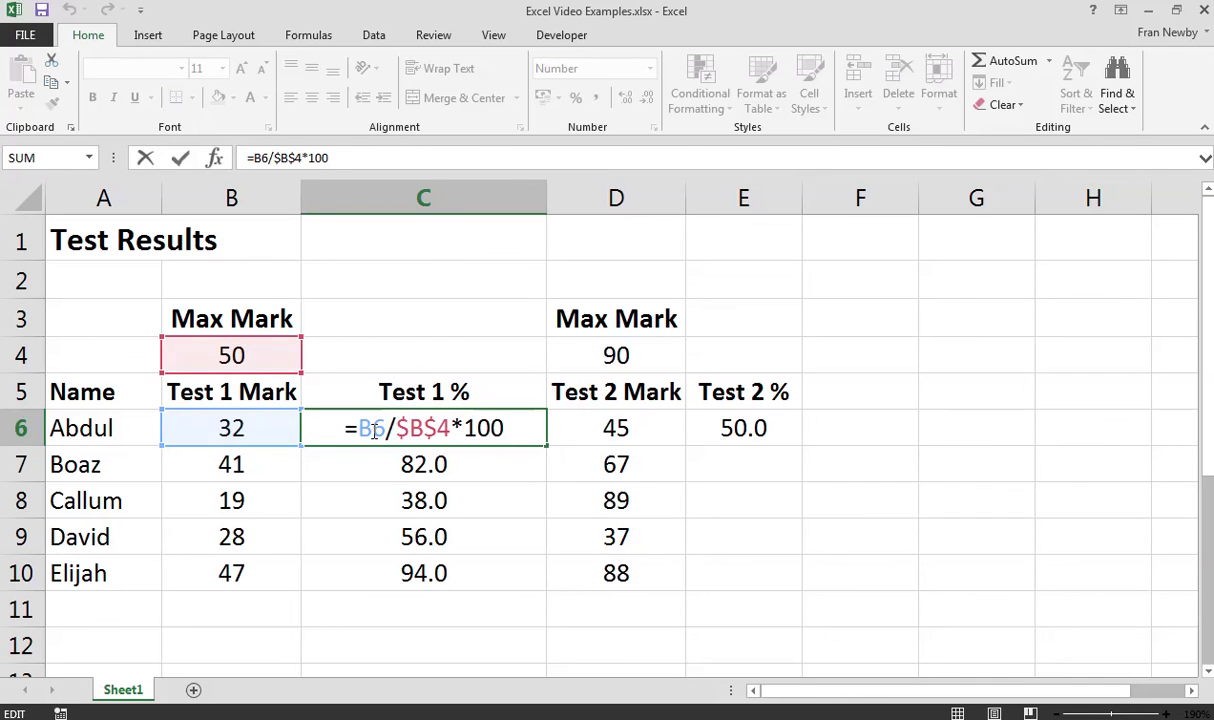
{"action": "key", "text": "BackSpace"}
{"action": "key", "text": "Return"}
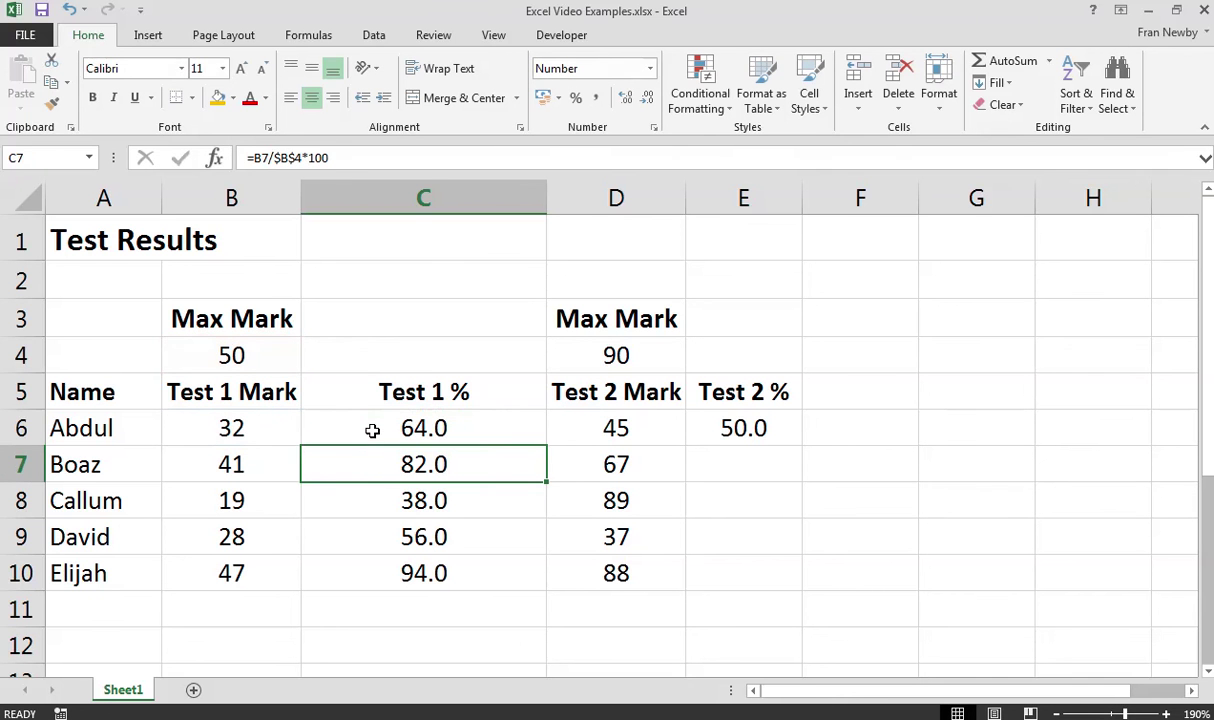
Copy C6 into E6, producing =D6/D$4*100
{"action": "left_click", "coordinate": [372, 428]}
{"action": "key", "text": "ctrl+c"}
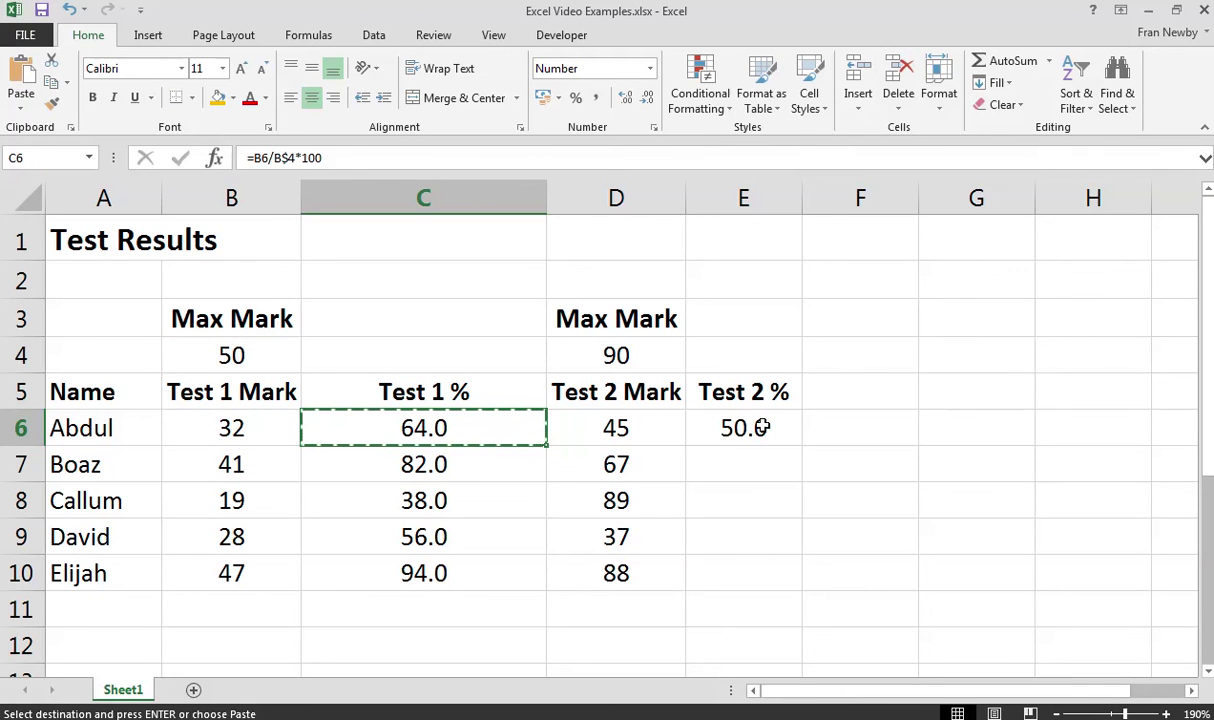
{"action": "left_click", "coordinate": [762, 427]}
{"action": "key", "text": "ctrl+v"}
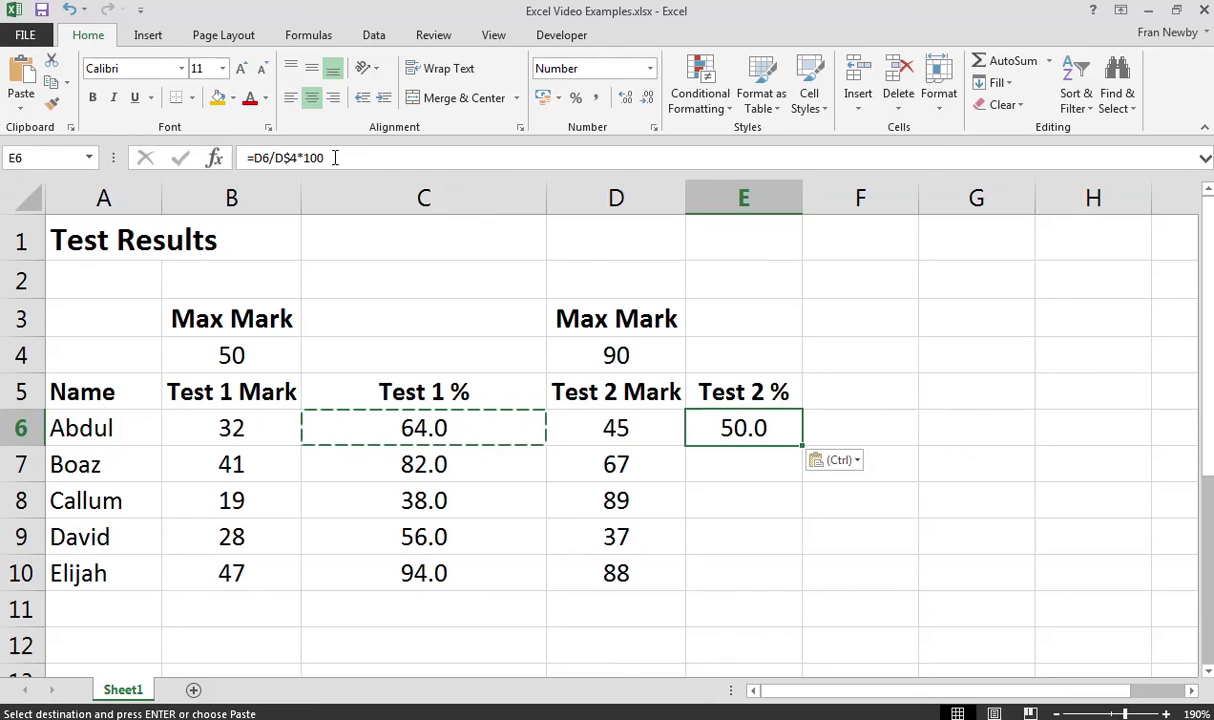
Fill E6's formula down to E10 (50.0, 74.4, 98.9, 41.1, 97.8)
{"action": "left_click", "coordinate": [340, 158]}
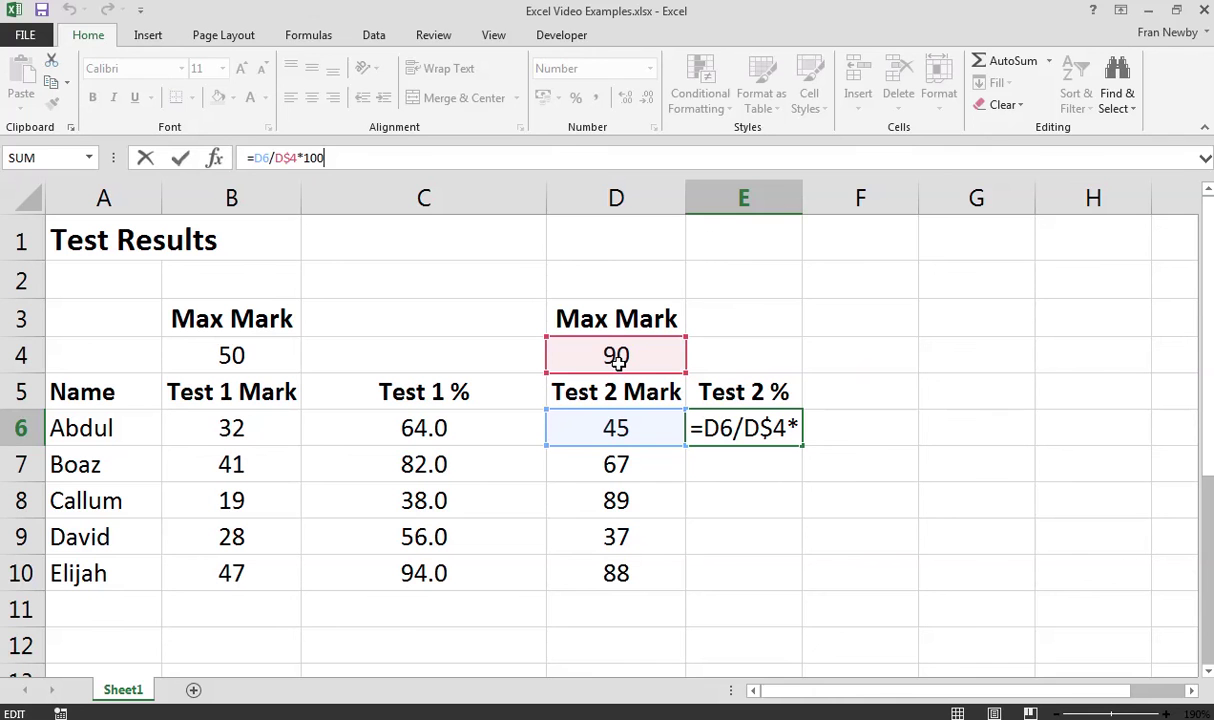
{"action": "key", "text": "ctrl+Return"}
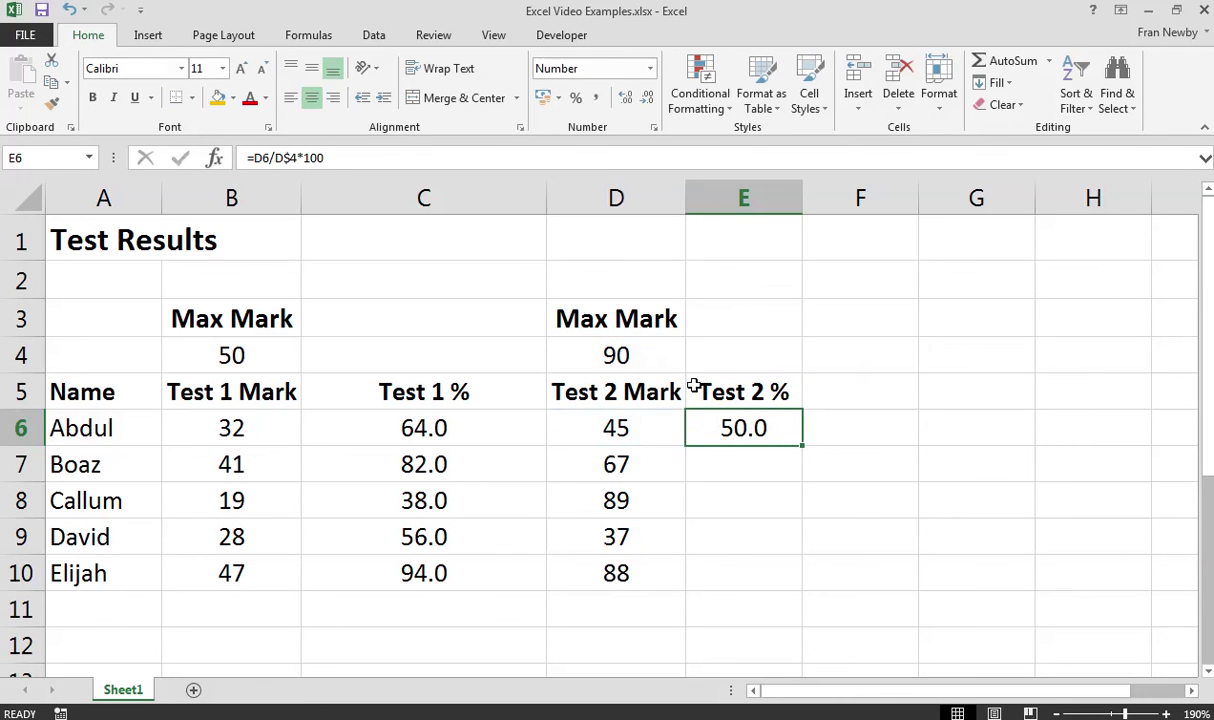
{"action": "left_click_drag", "start_coordinate": [801, 445], "coordinate": [799, 587]}
Check that E10's formula reads =D10/D$4*100
{"action": "left_click", "coordinate": [745, 572]}
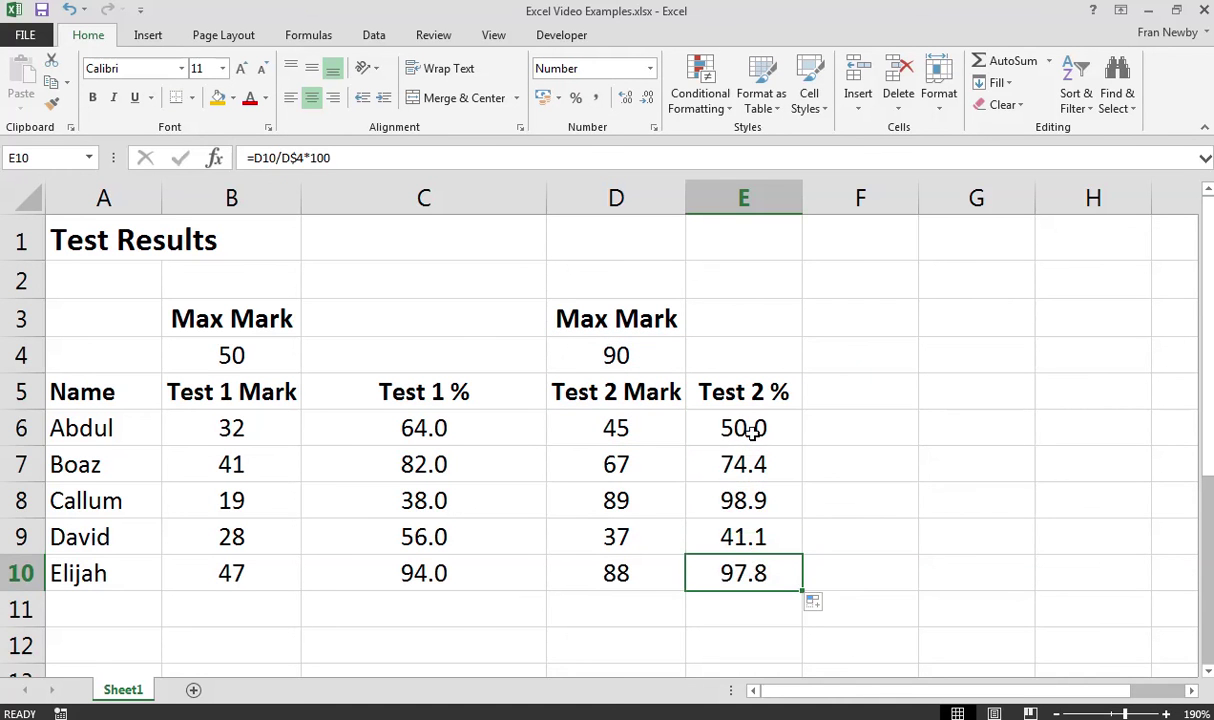
{"action": "left_click", "coordinate": [339, 160]}
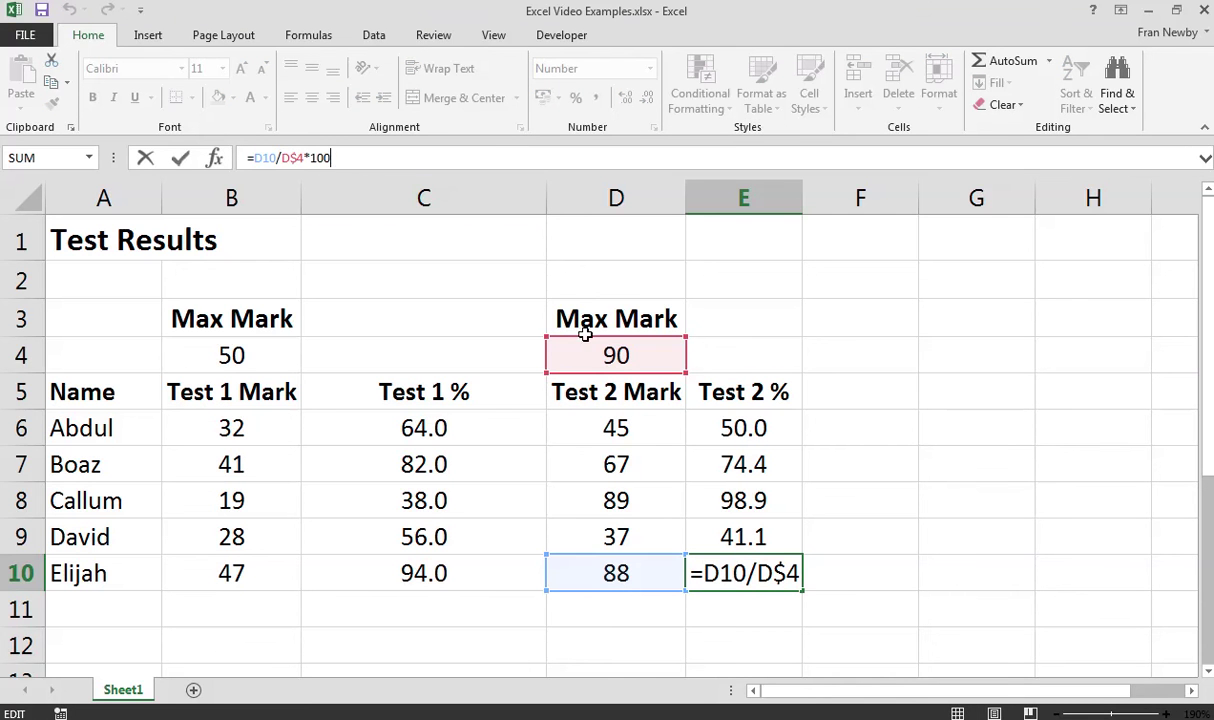
{"action": "key", "text": "ctrl+Return"}
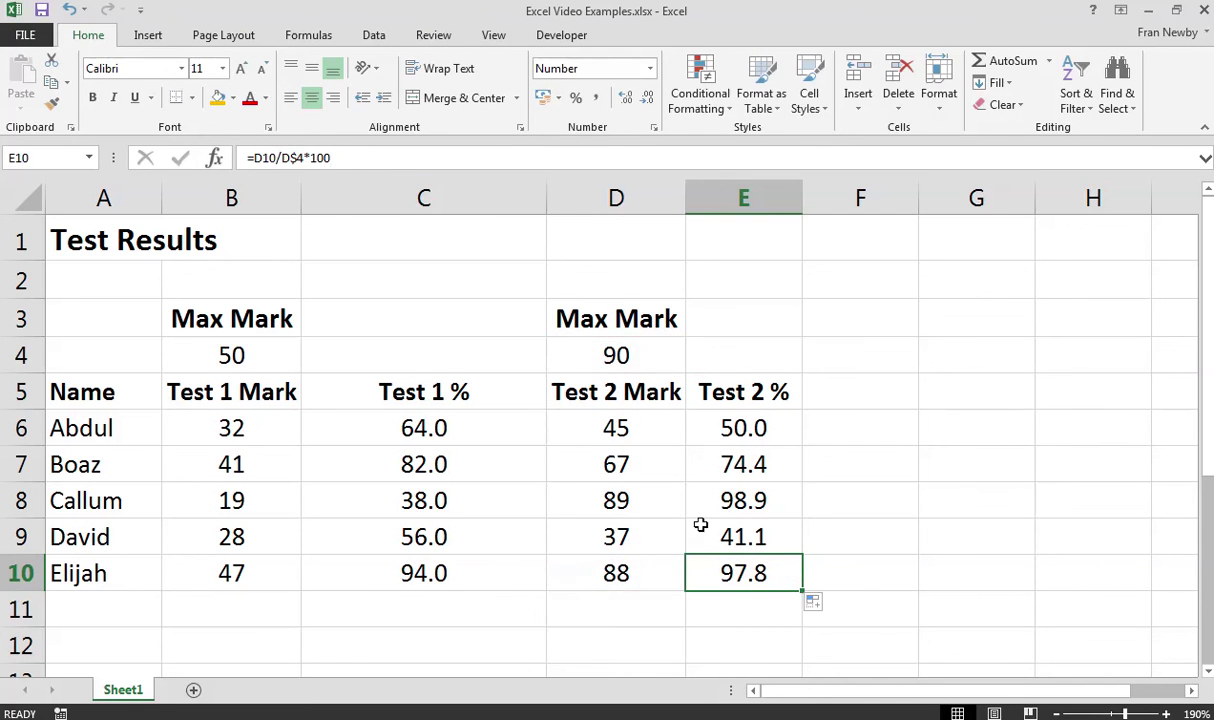
{"action": "key", "text": "alt+Tab"}
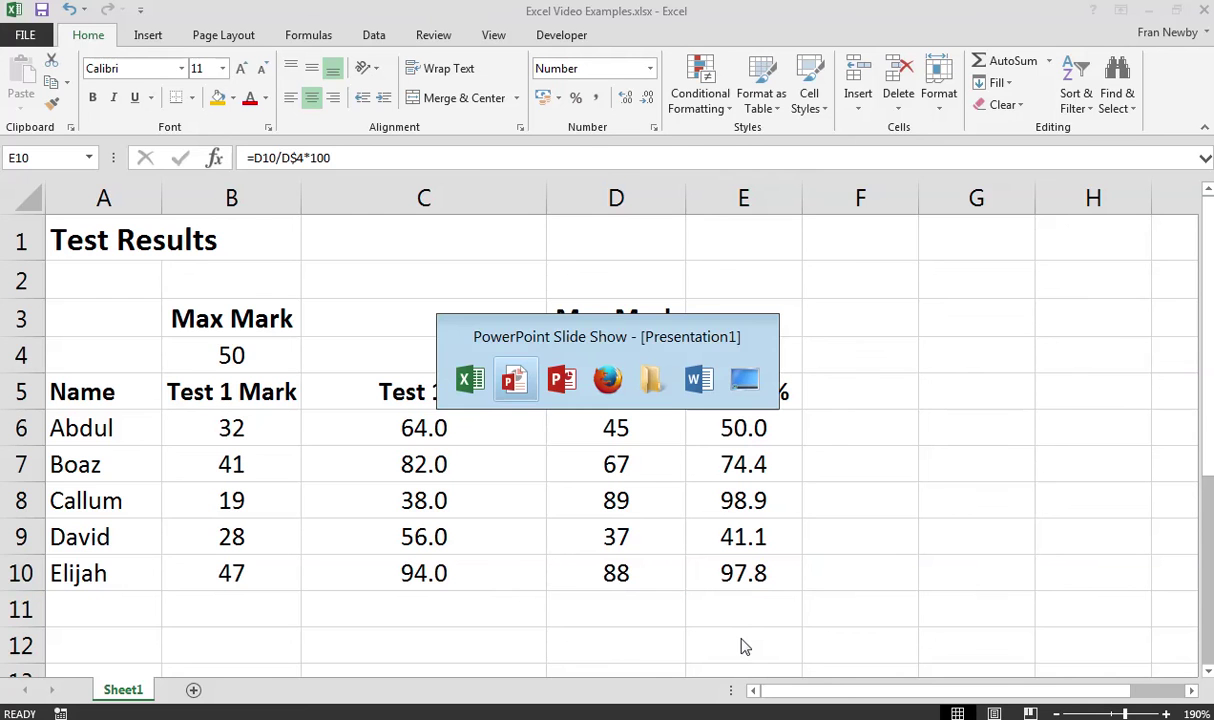